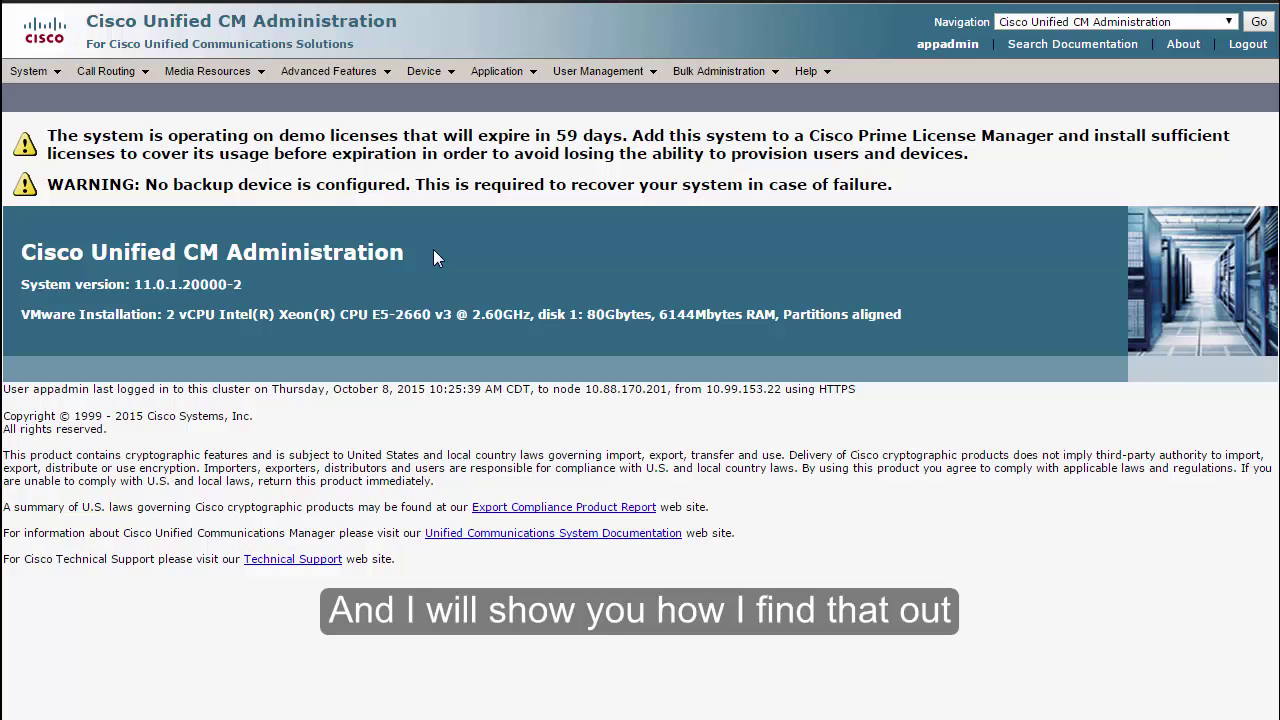
# Look up the configured name and domain of the imptest IM and Presence server, and compare with the IMP11PUB.pdimx.cisco.com server entry
pyautogui.moveTo(45, 72)
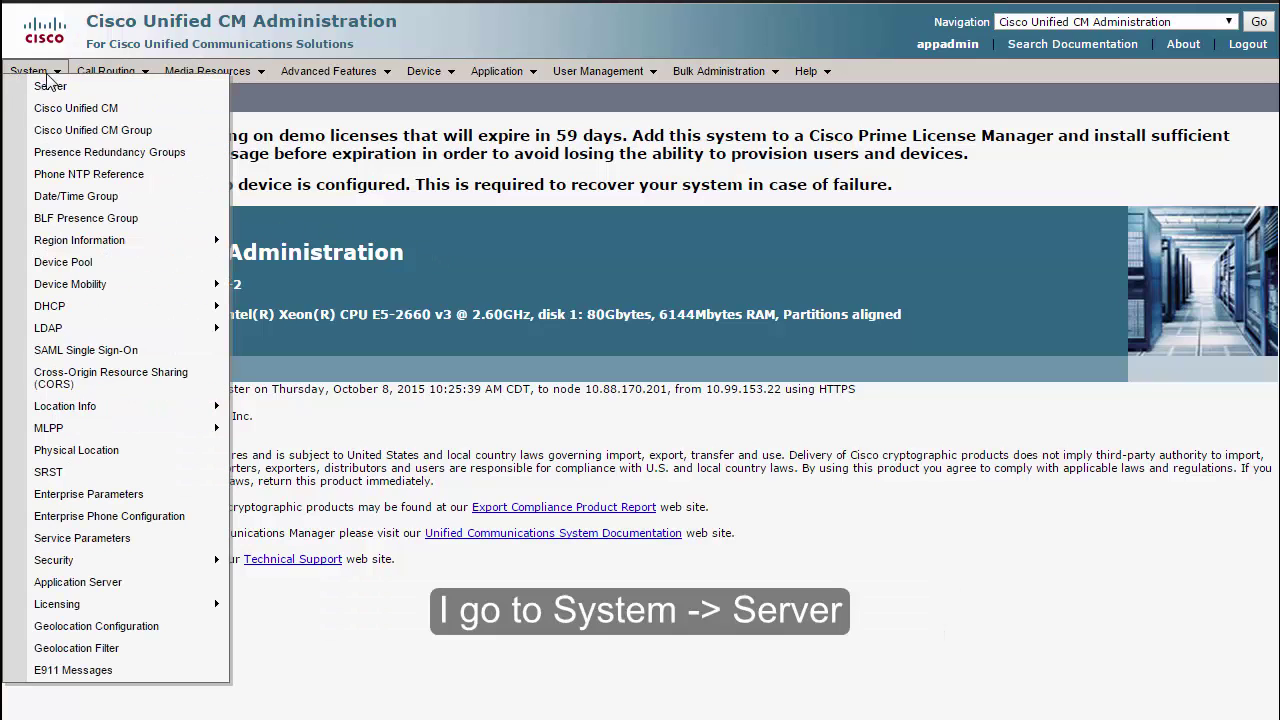
pyautogui.click(51, 88)
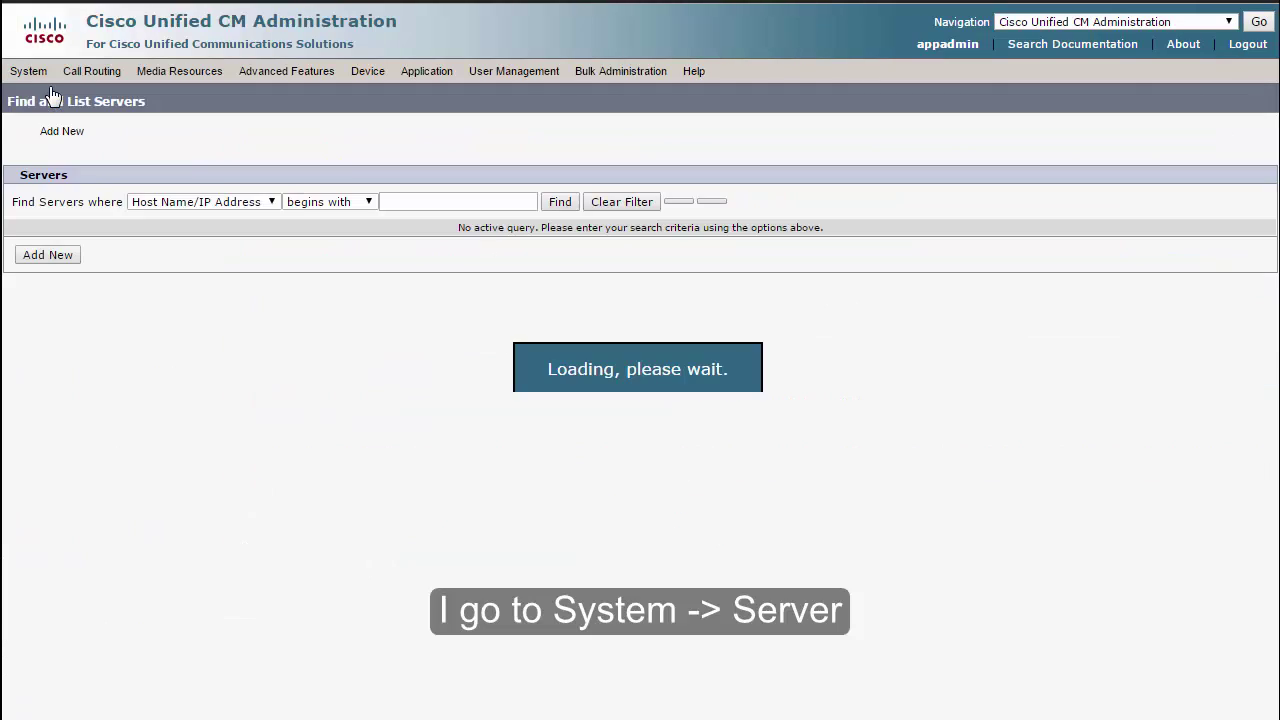
pyautogui.click(561, 204)
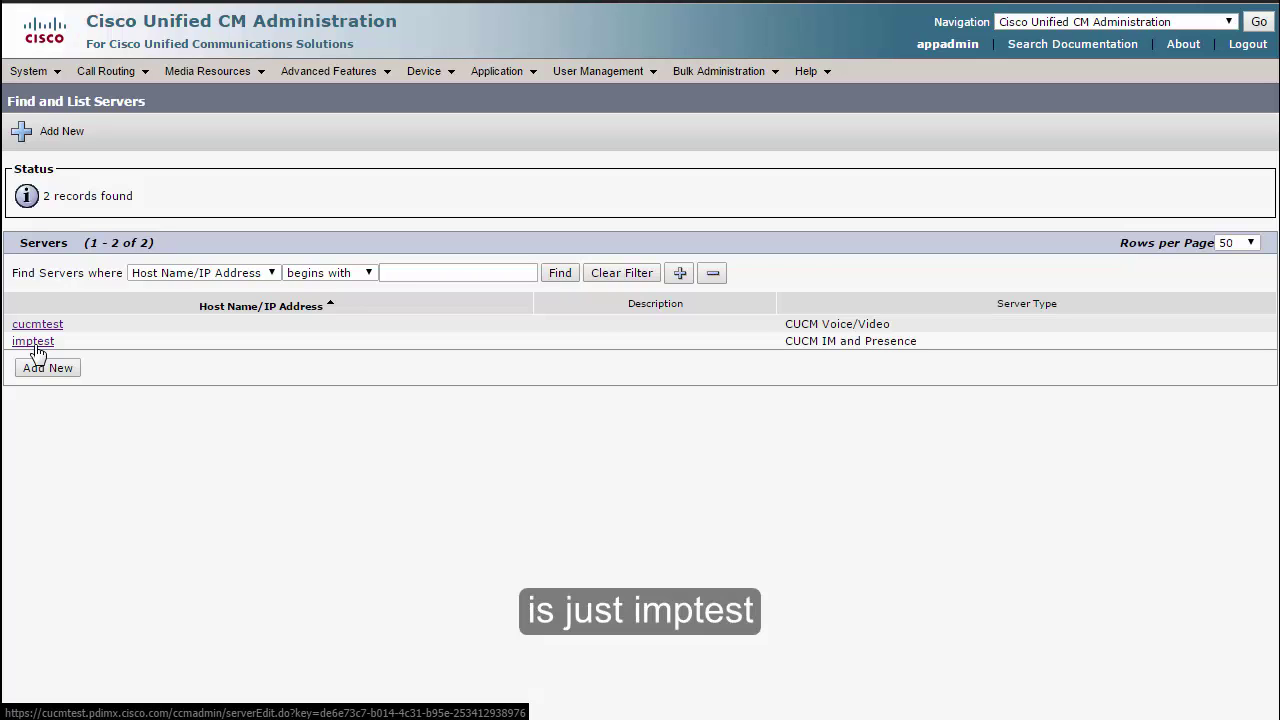
pyautogui.click(34, 343)
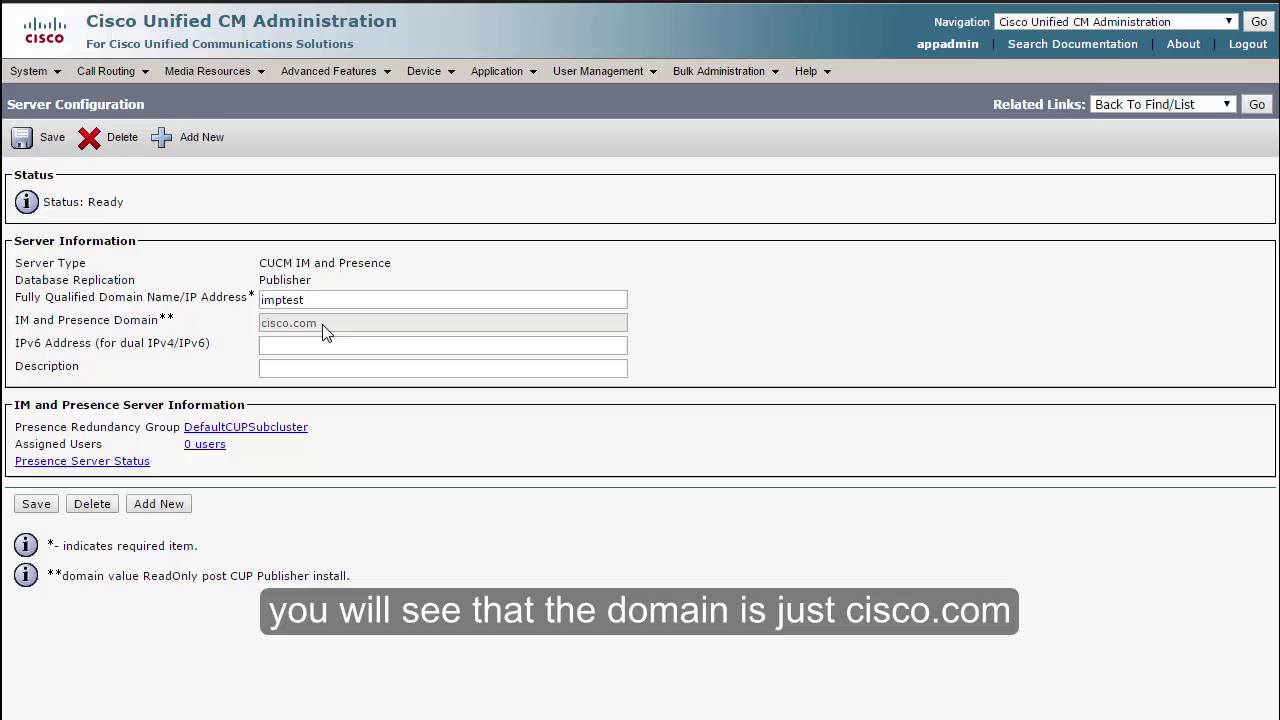
pyautogui.click(331, 300)
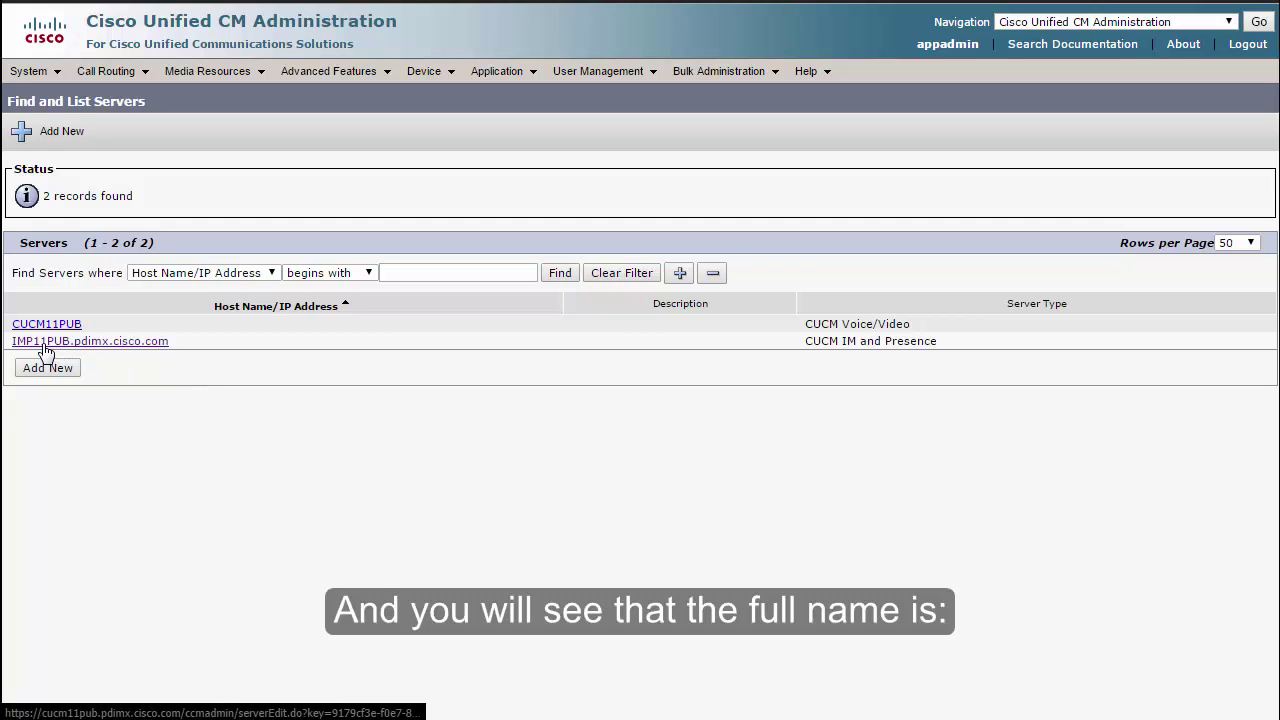
pyautogui.click(123, 346)
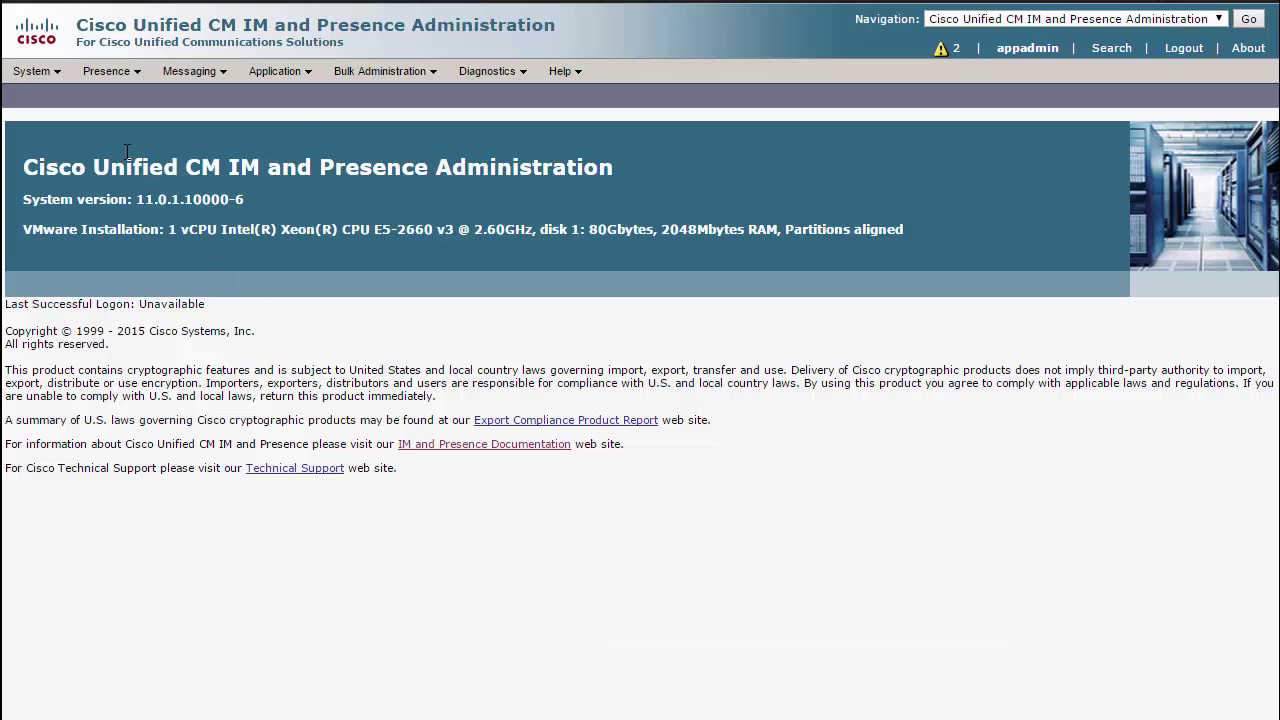
# Open the advanced Presence settings and examine which services must be stopped before the default domain can be changed
pyautogui.moveTo(110, 72)
pyautogui.moveTo(118, 94)
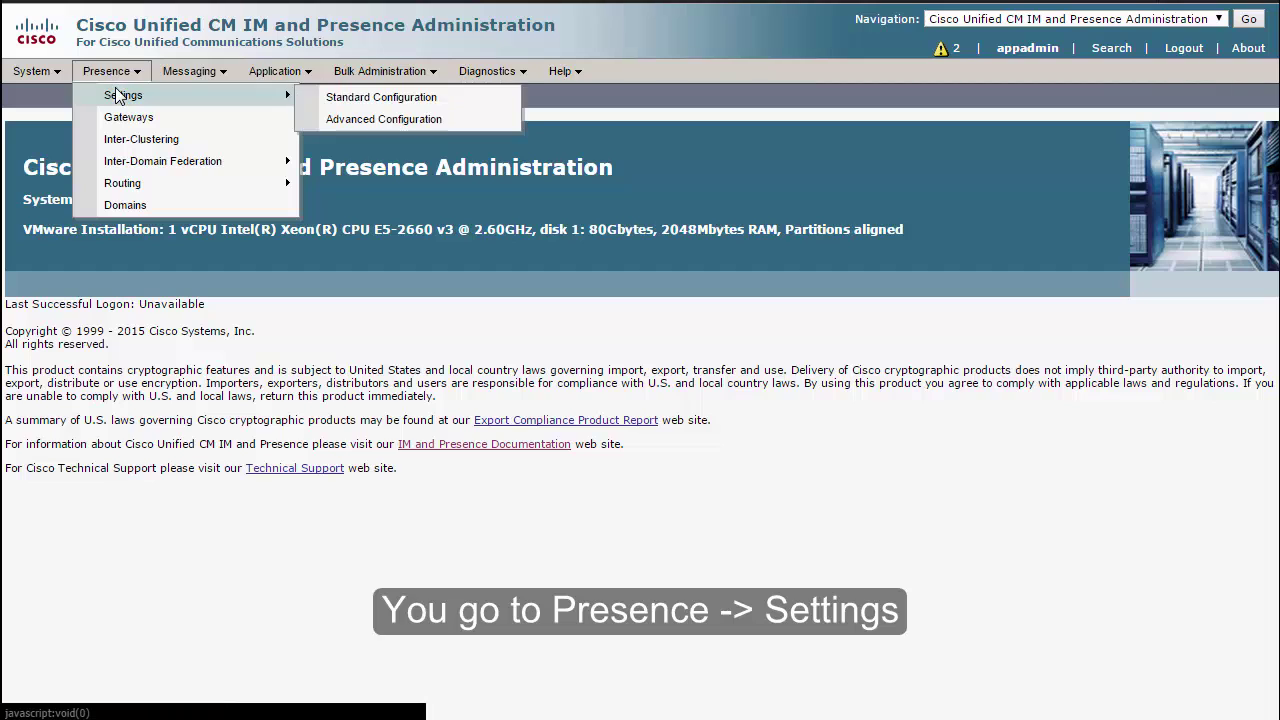
pyautogui.click(413, 128)
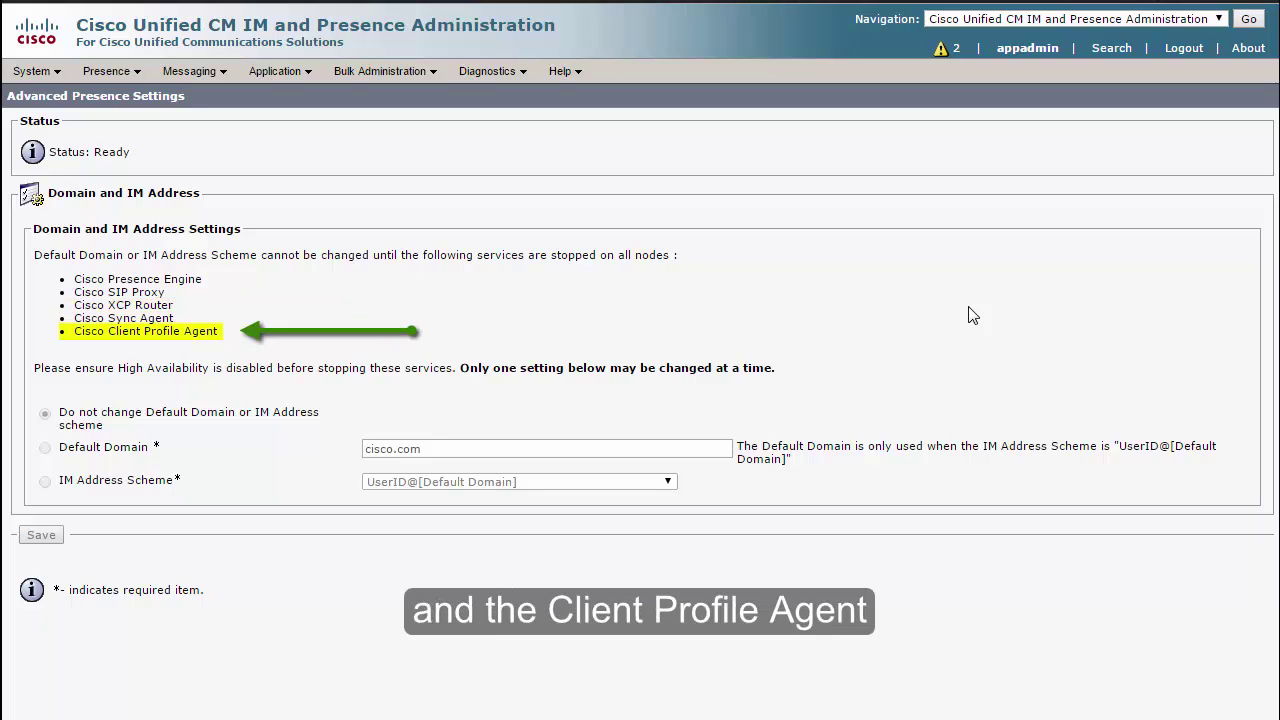
# Switch to Cisco Unified IM and Presence Serviceability
pyautogui.click(1026, 20)
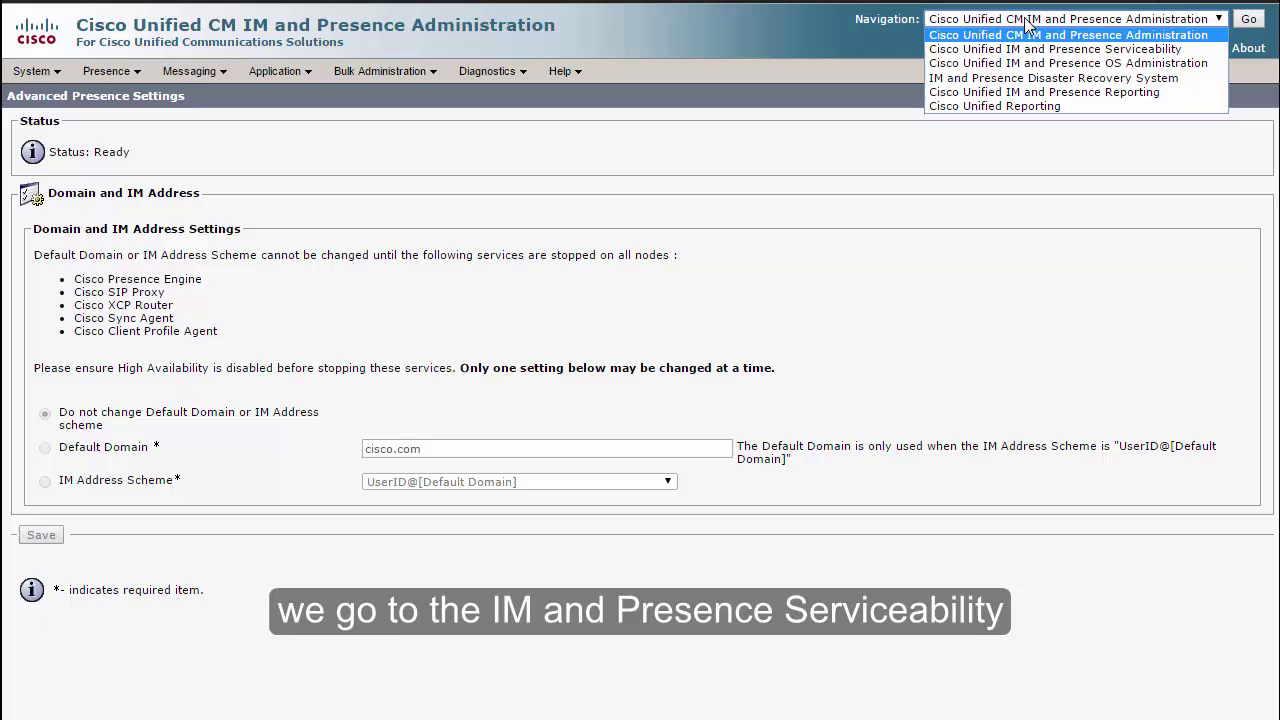
pyautogui.click(1058, 50)
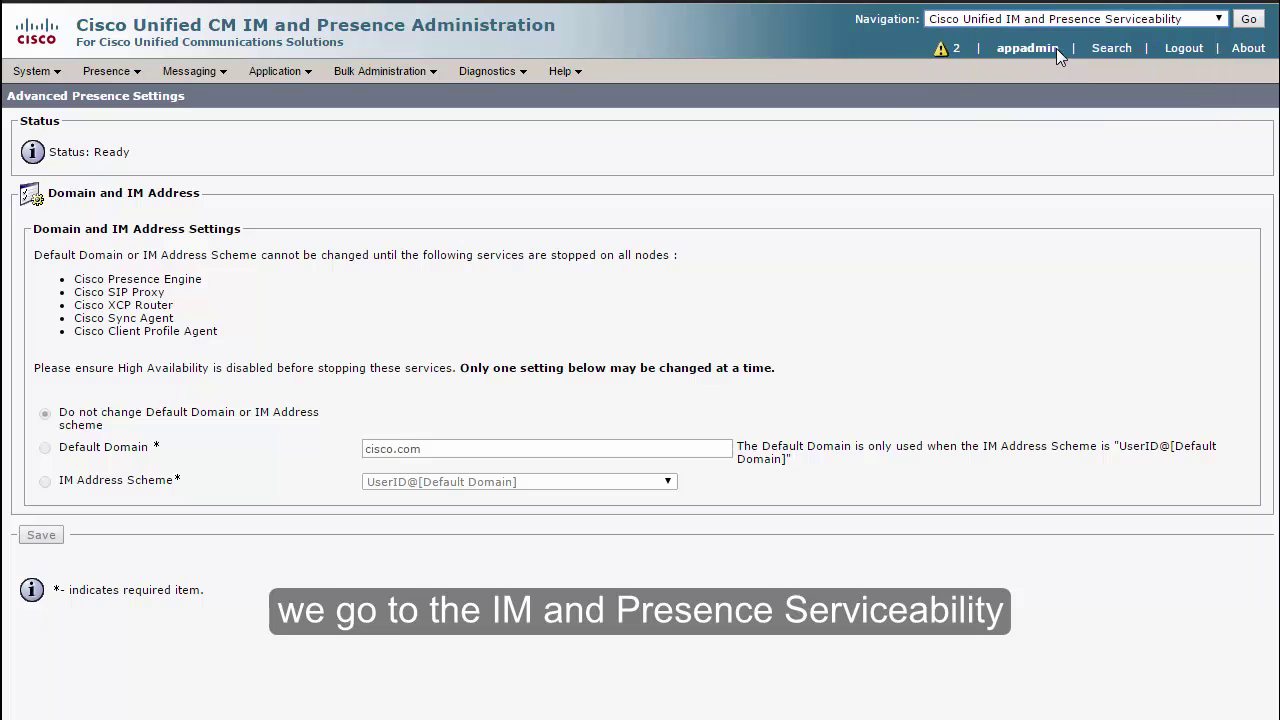
pyautogui.click(1248, 21)
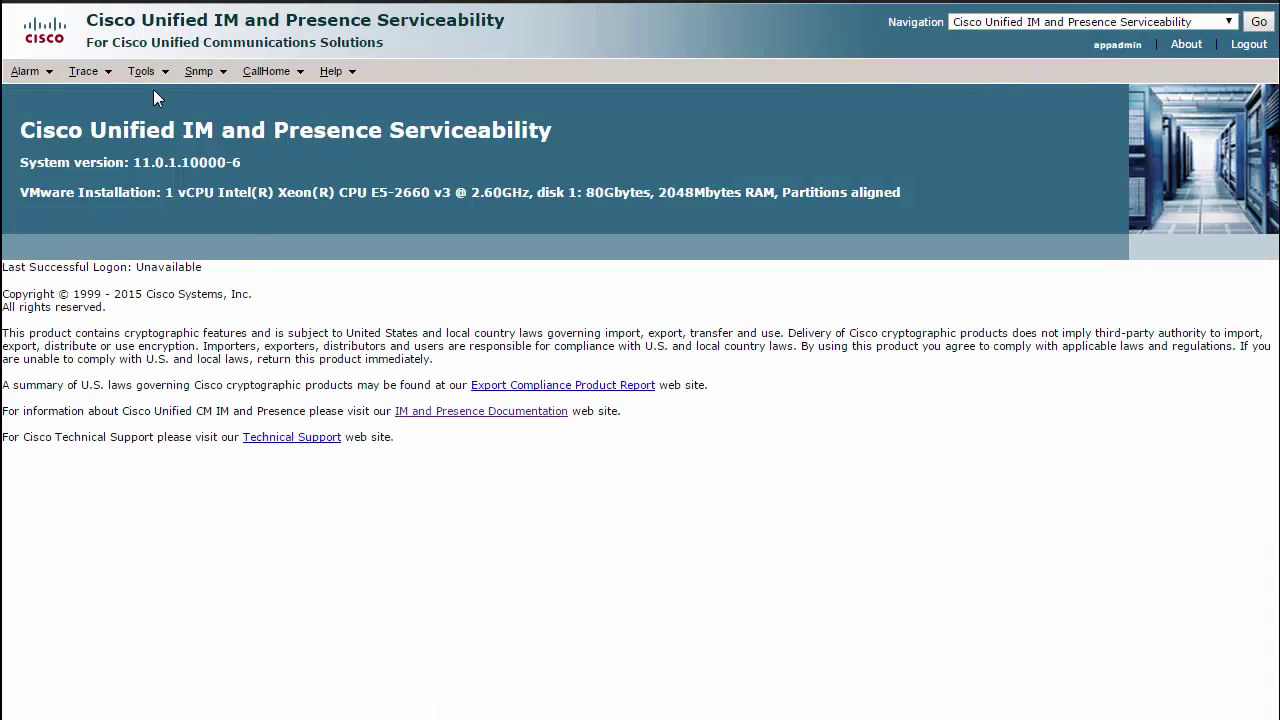
# List the network services in the Control Center for the imptest--CUCM IM and Presence server
pyautogui.moveTo(141, 71)
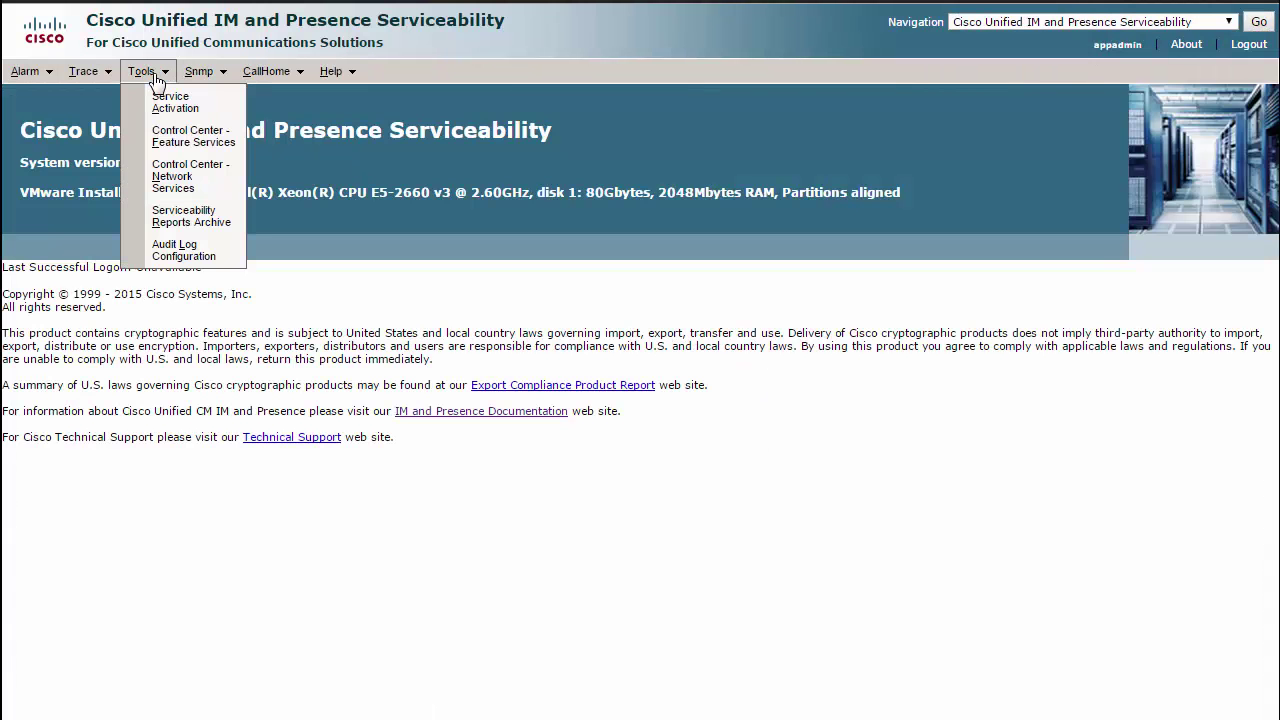
pyautogui.click(212, 187)
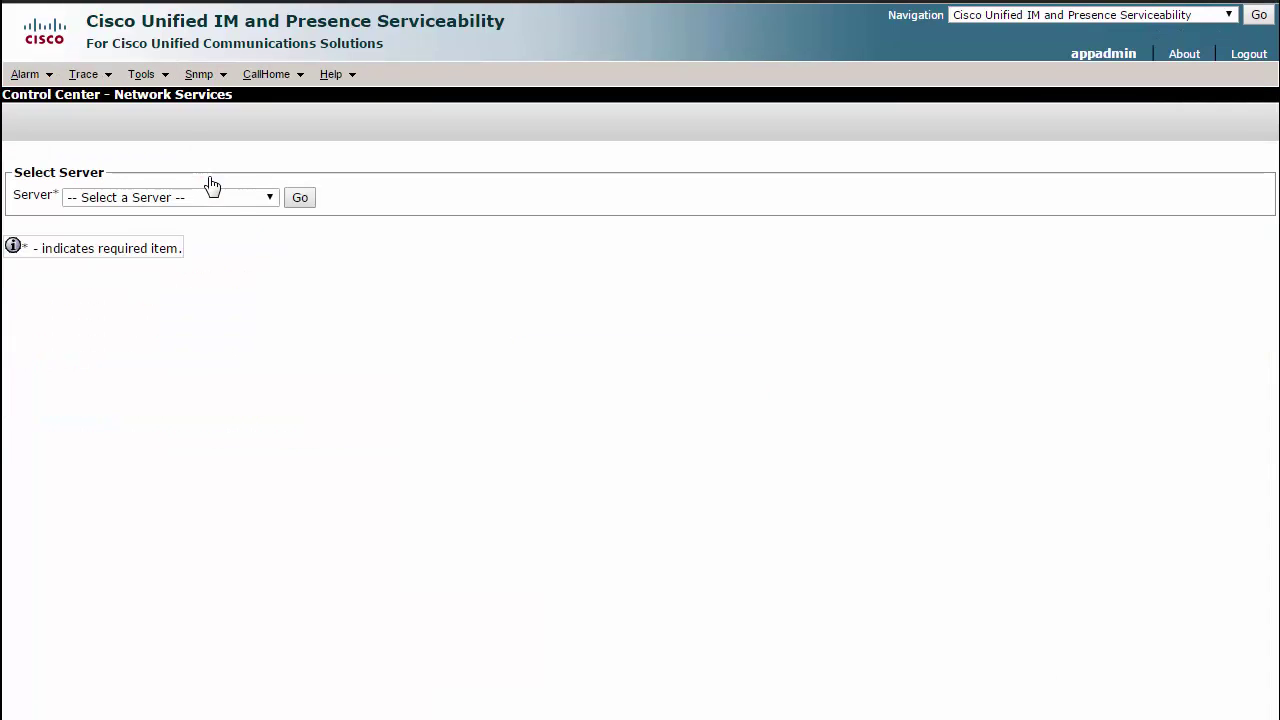
pyautogui.click(231, 197)
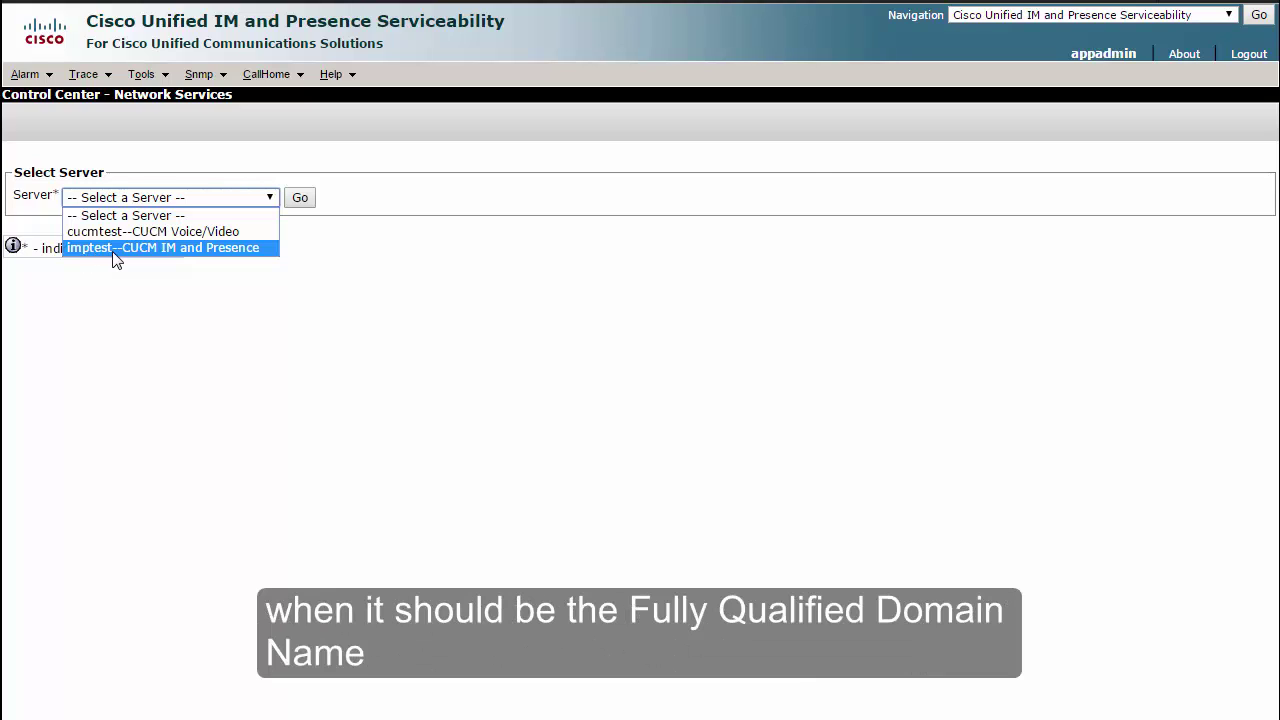
pyautogui.click(228, 248)
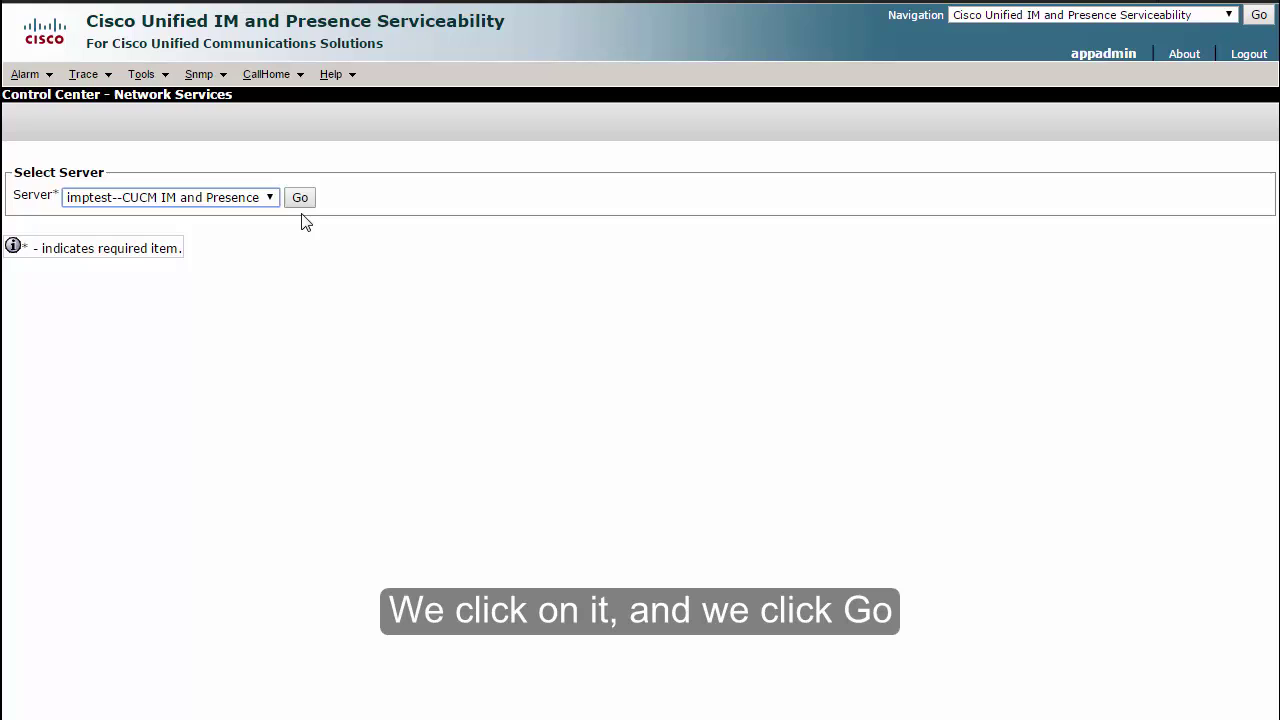
pyautogui.click(305, 198)
pyautogui.click(300, 198)
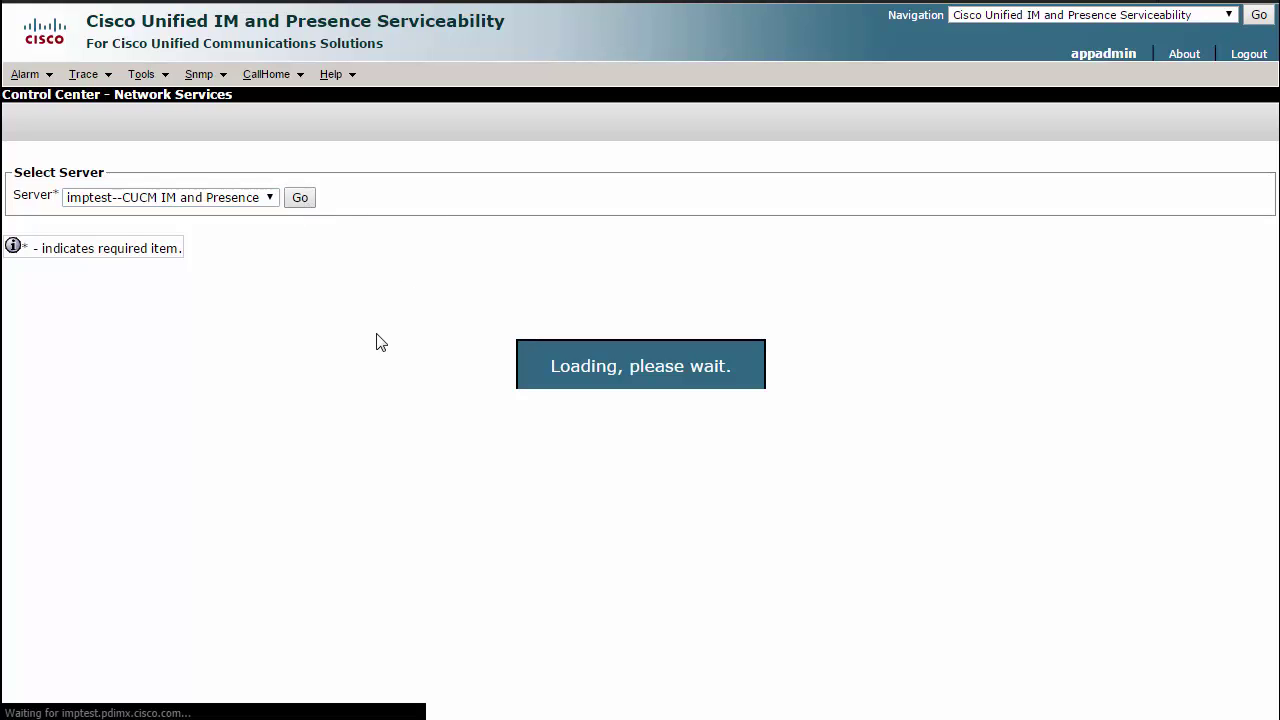
# Stop the Cisco XCP Router service on the imptest server
pyautogui.scroll(-5, 376, 337)
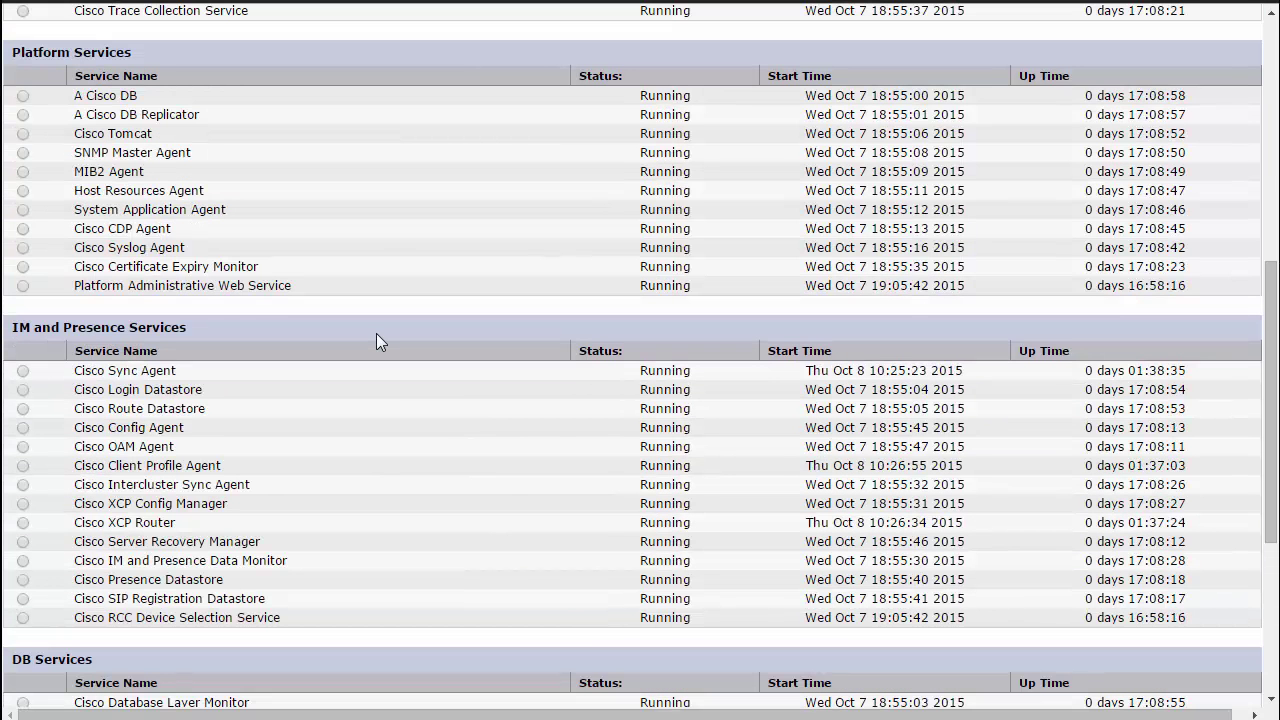
pyautogui.click(23, 522)
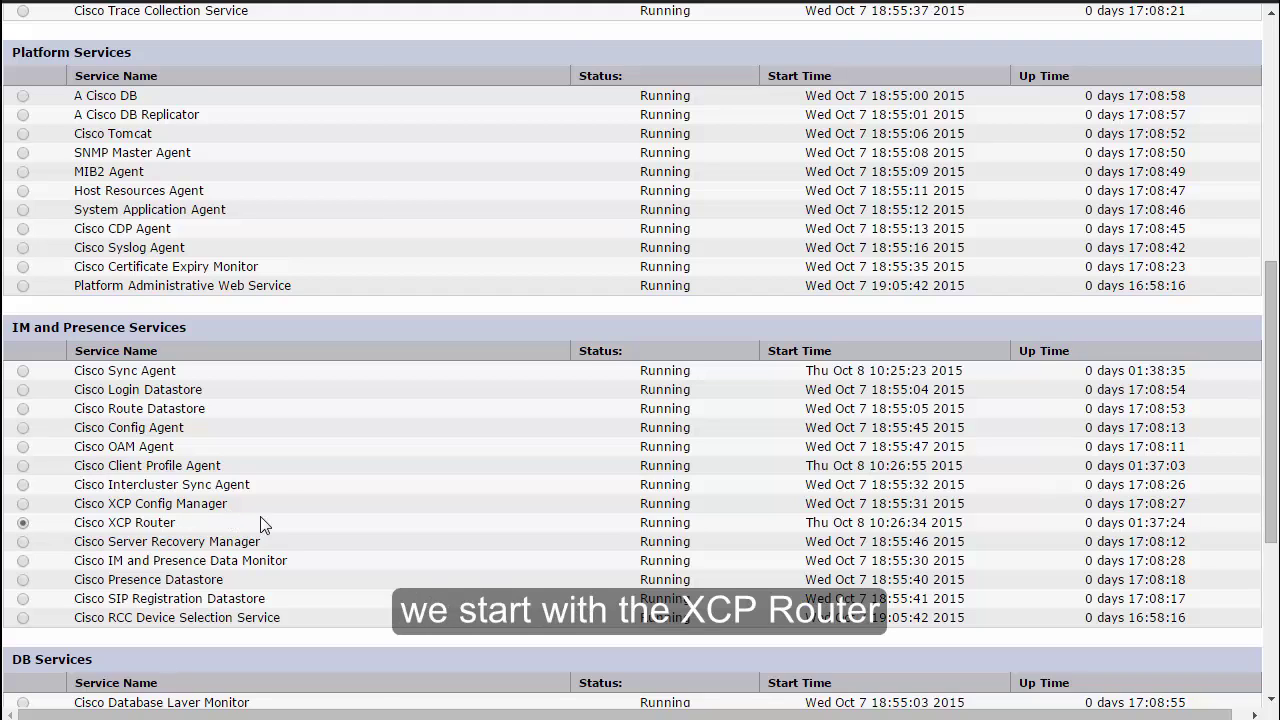
pyautogui.scroll(6, 285, 487)
pyautogui.click(121, 146)
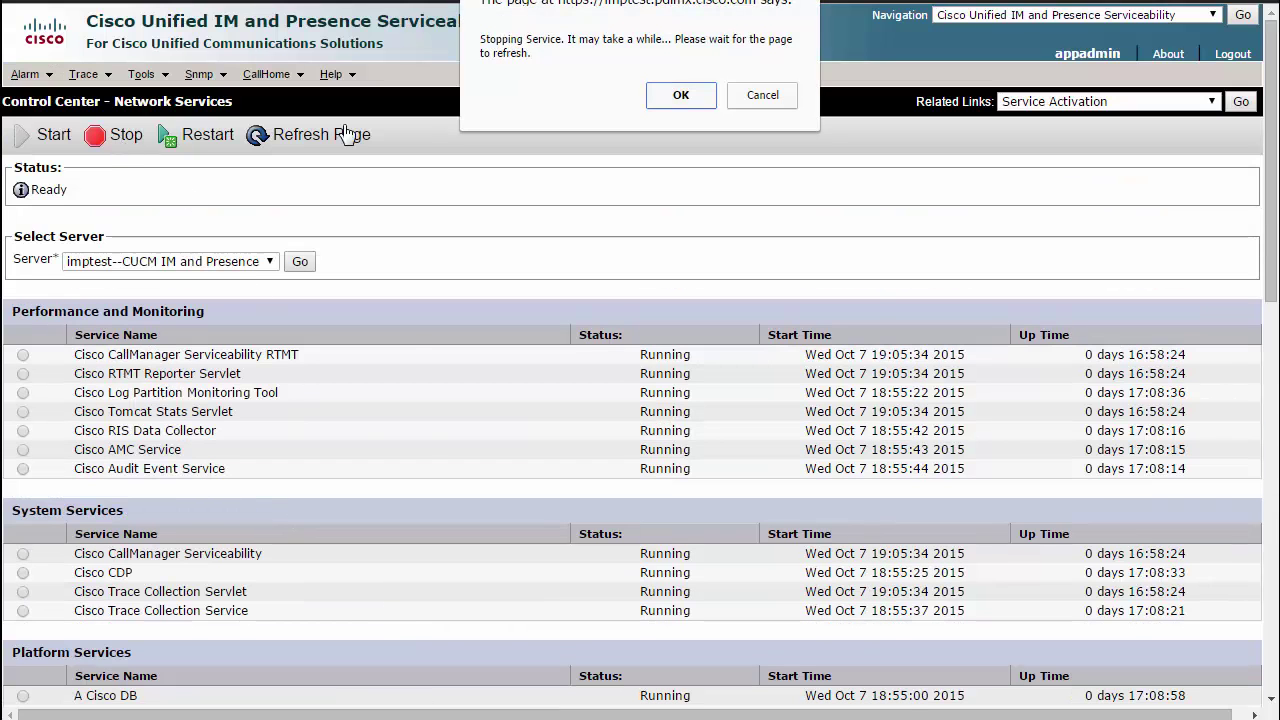
pyautogui.click(679, 95)
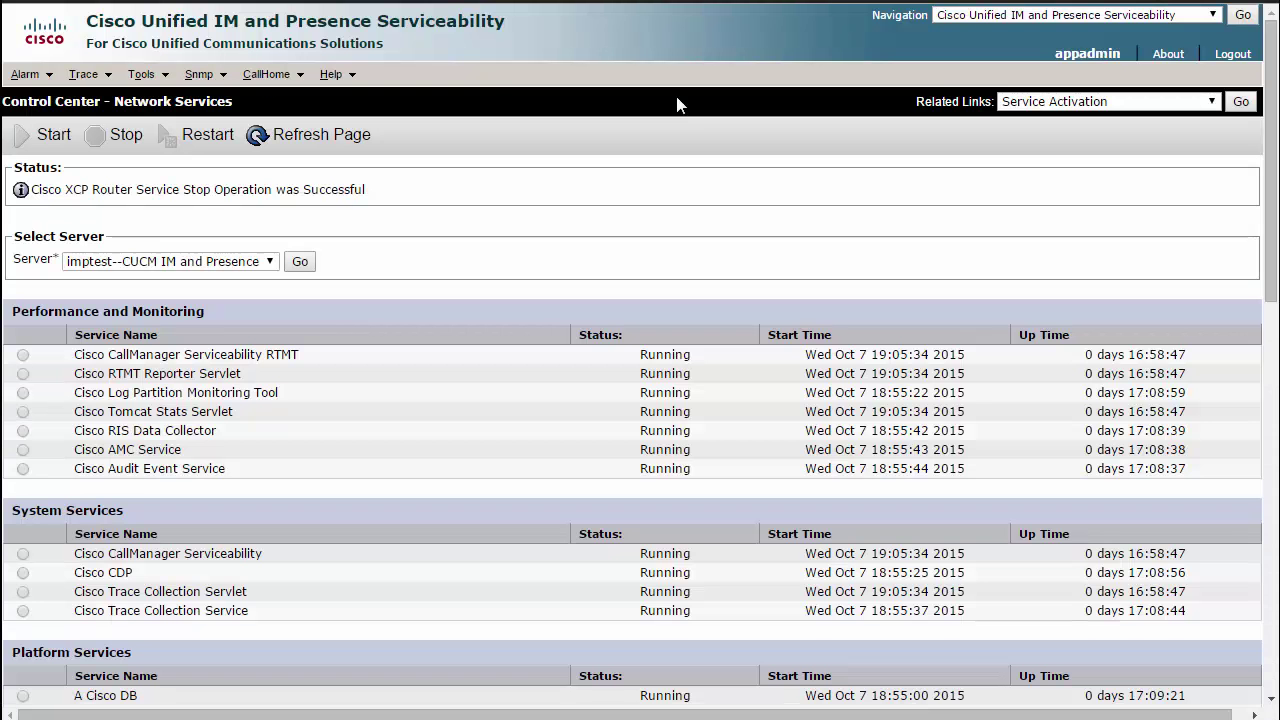
# Stop the Cisco Sync Agent service on the imptest server
pyautogui.scroll(-6, 431, 304)
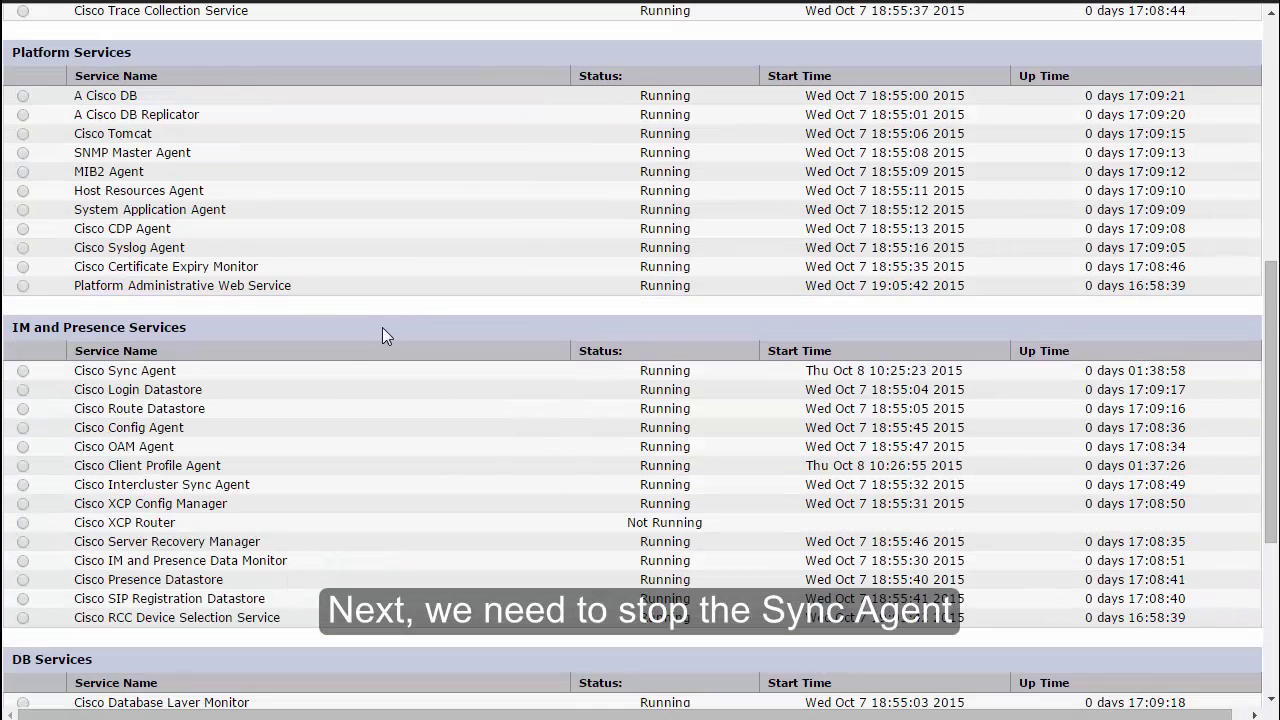
pyautogui.scroll(-2, 330, 366)
pyautogui.click(23, 170)
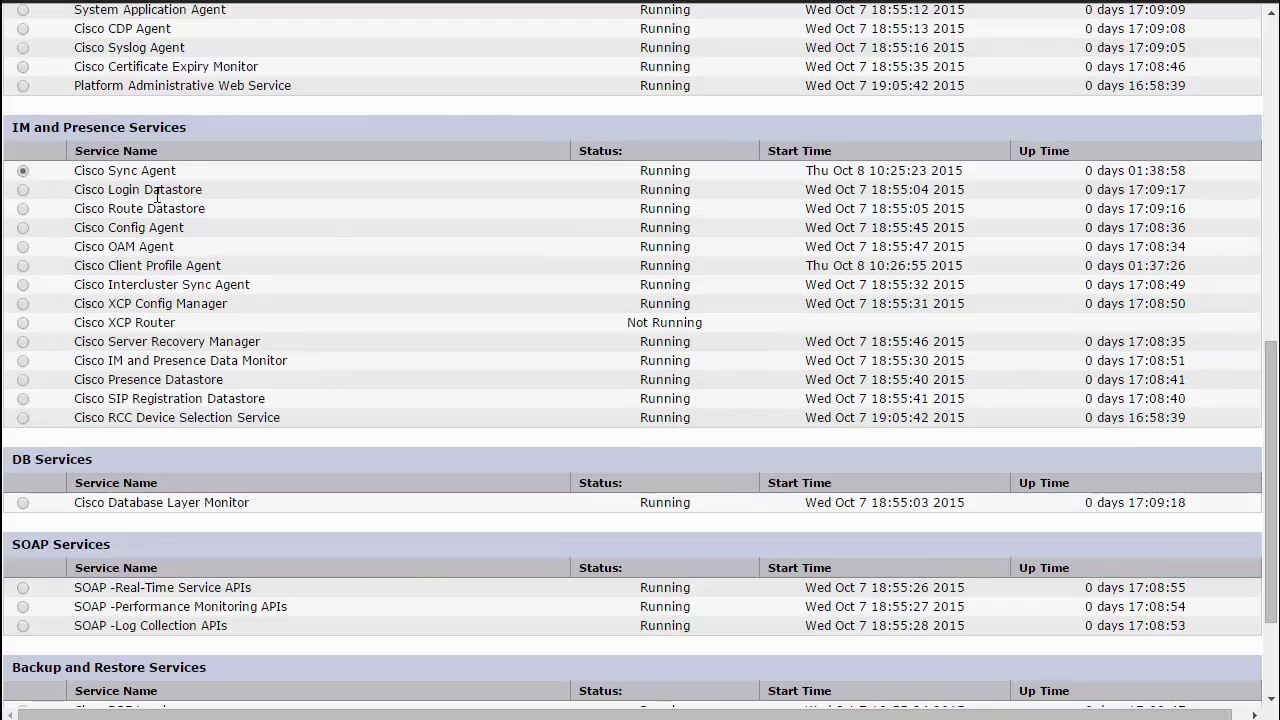
pyautogui.scroll(8, 30, 172)
pyautogui.click(118, 140)
pyautogui.click(668, 97)
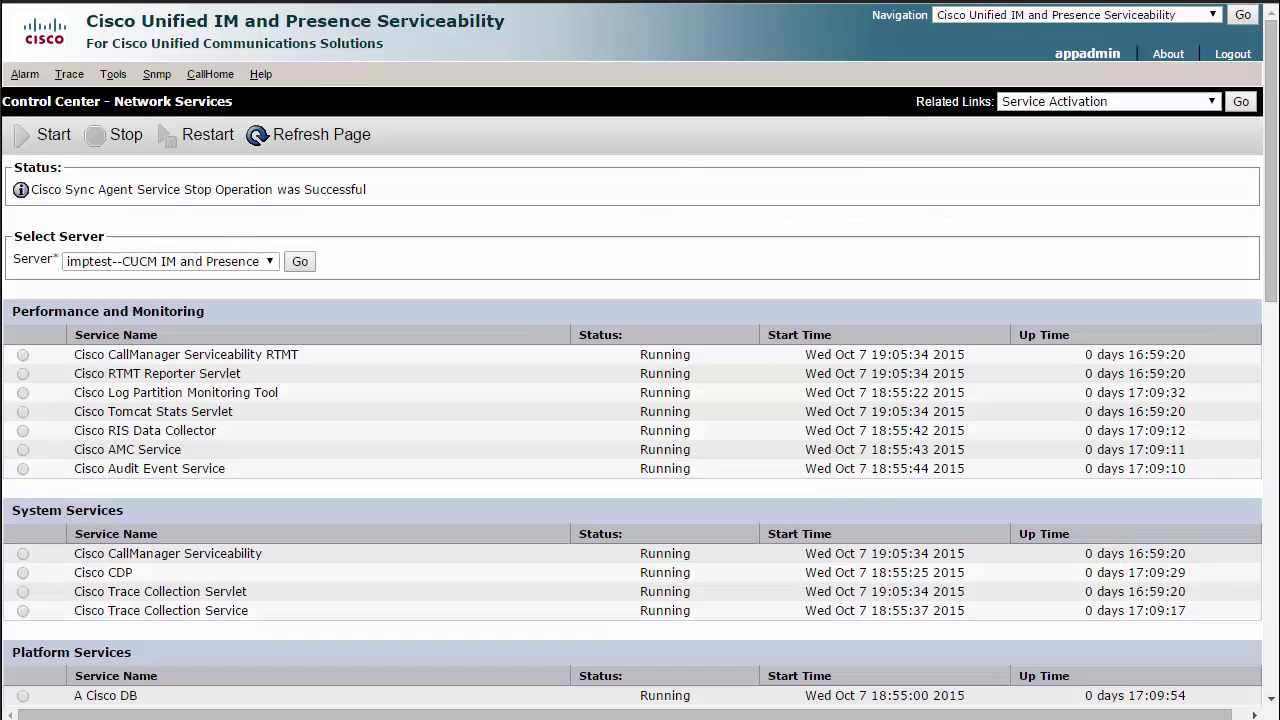
# Stop the Cisco Client Profile Agent service on the imptest server
pyautogui.scroll(-7, 454, 380)
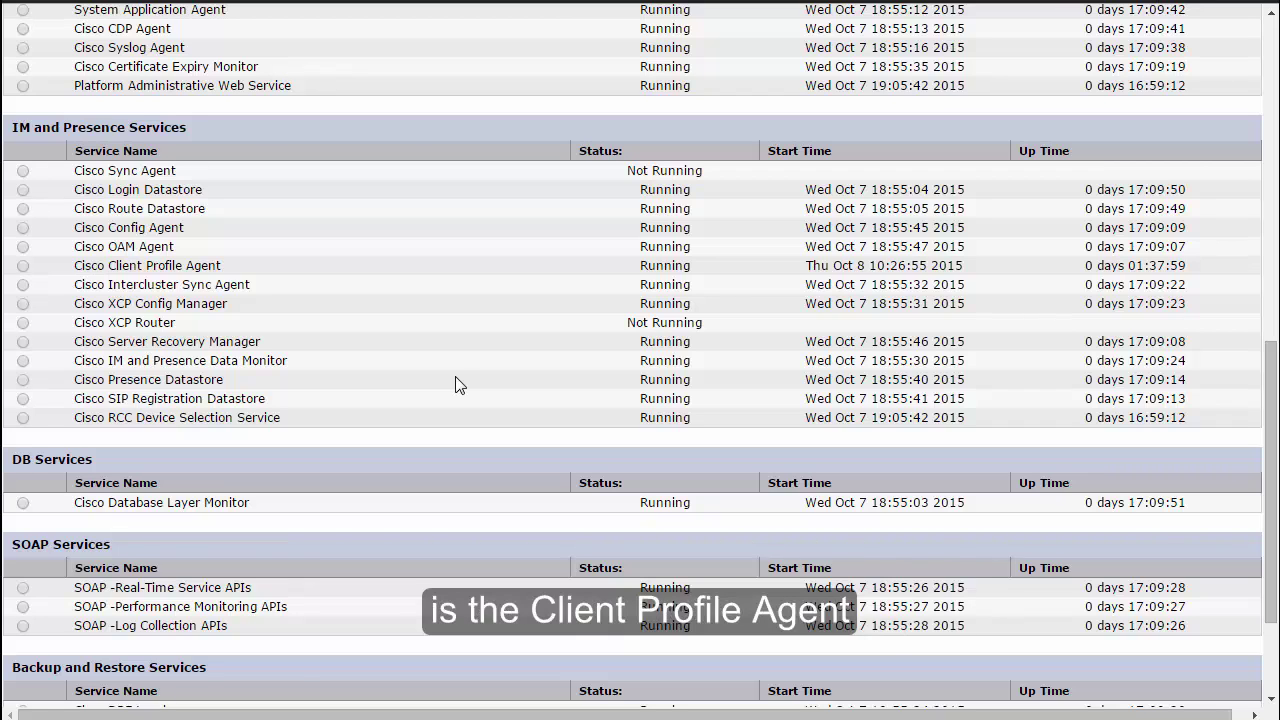
pyautogui.click(23, 265)
pyautogui.scroll(7, 23, 265)
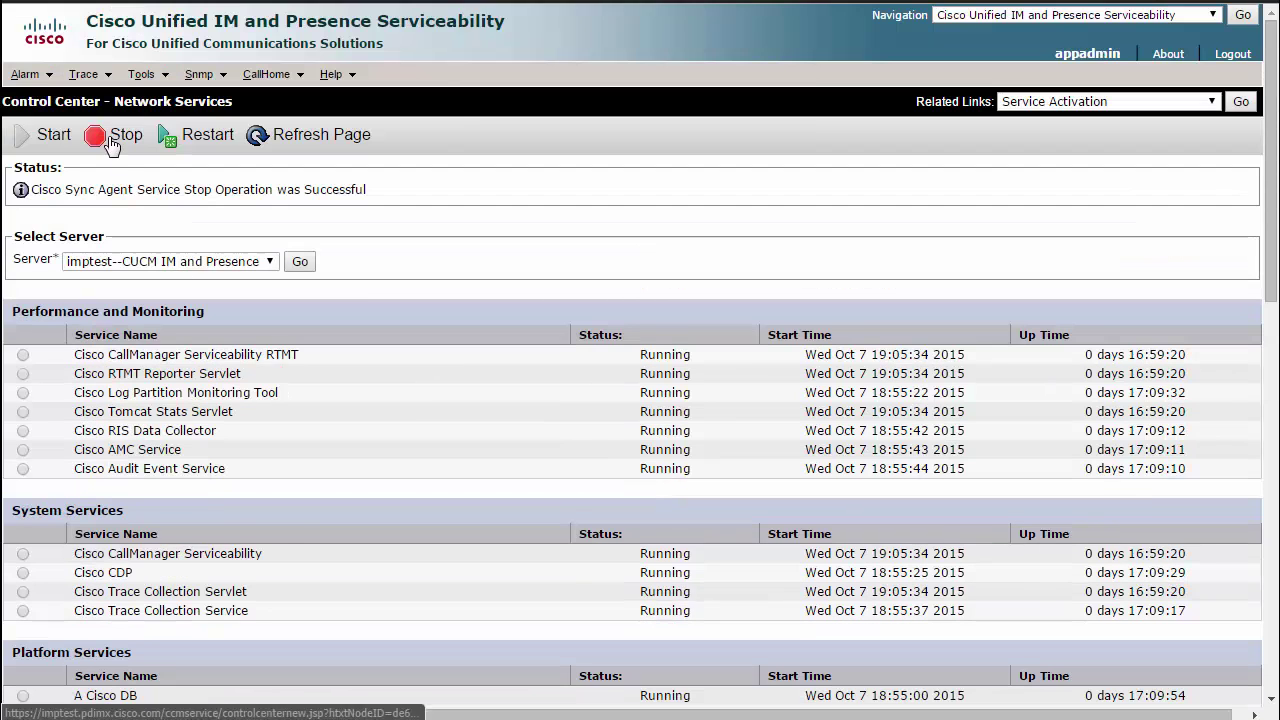
pyautogui.click(118, 134)
pyautogui.click(680, 96)
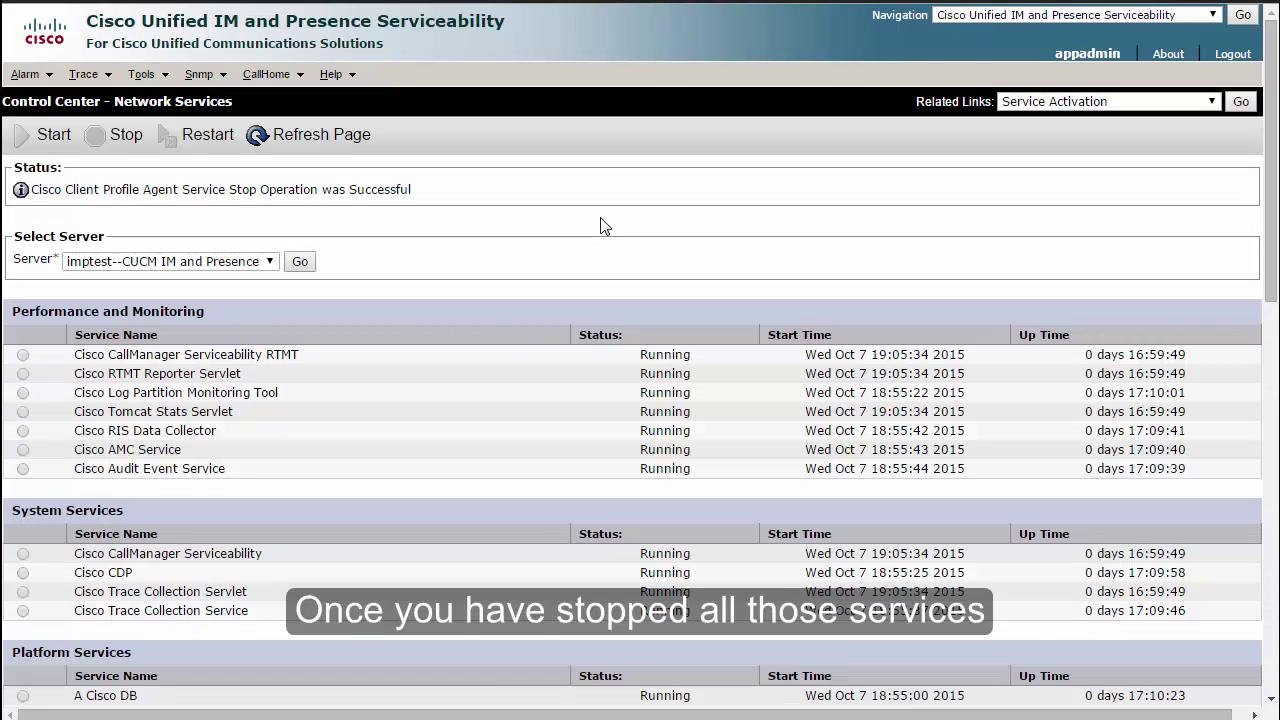
# Switch back to Cisco Unified CM IM and Presence Administration and open the advanced Presence settings
pyautogui.click(973, 14)
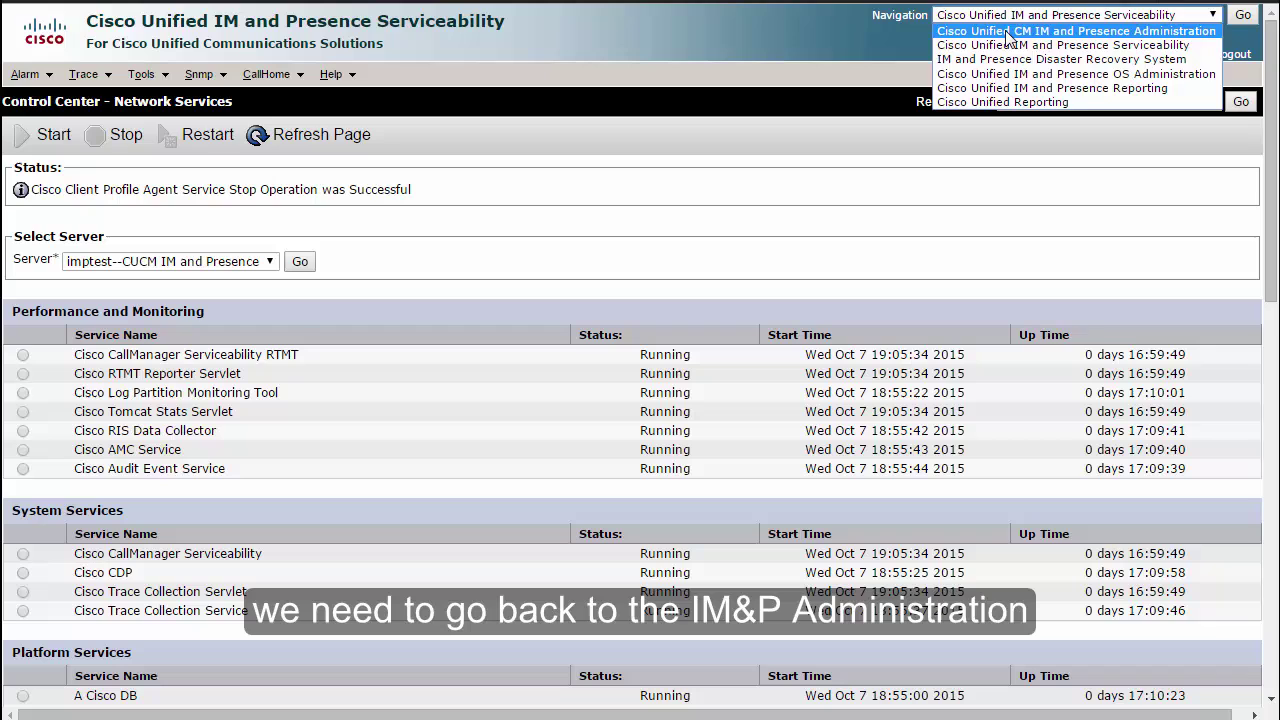
pyautogui.click(1008, 31)
pyautogui.click(1243, 15)
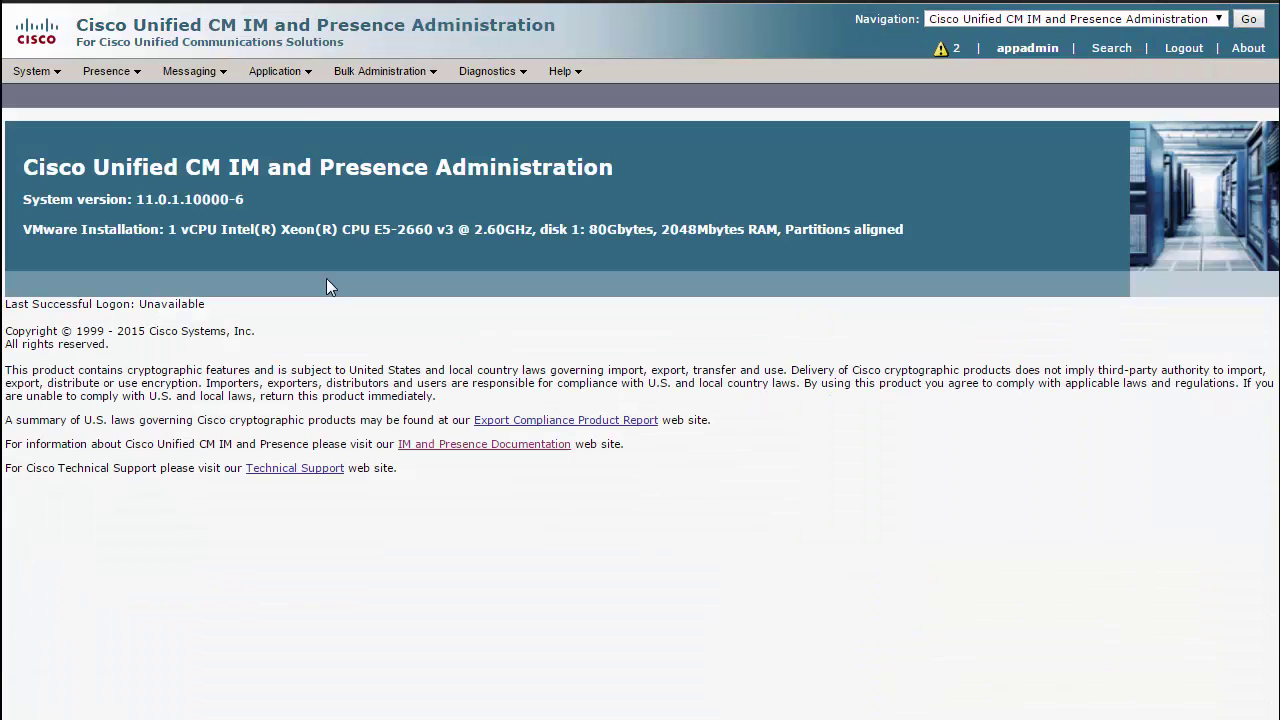
pyautogui.click(106, 71)
pyautogui.moveTo(237, 94)
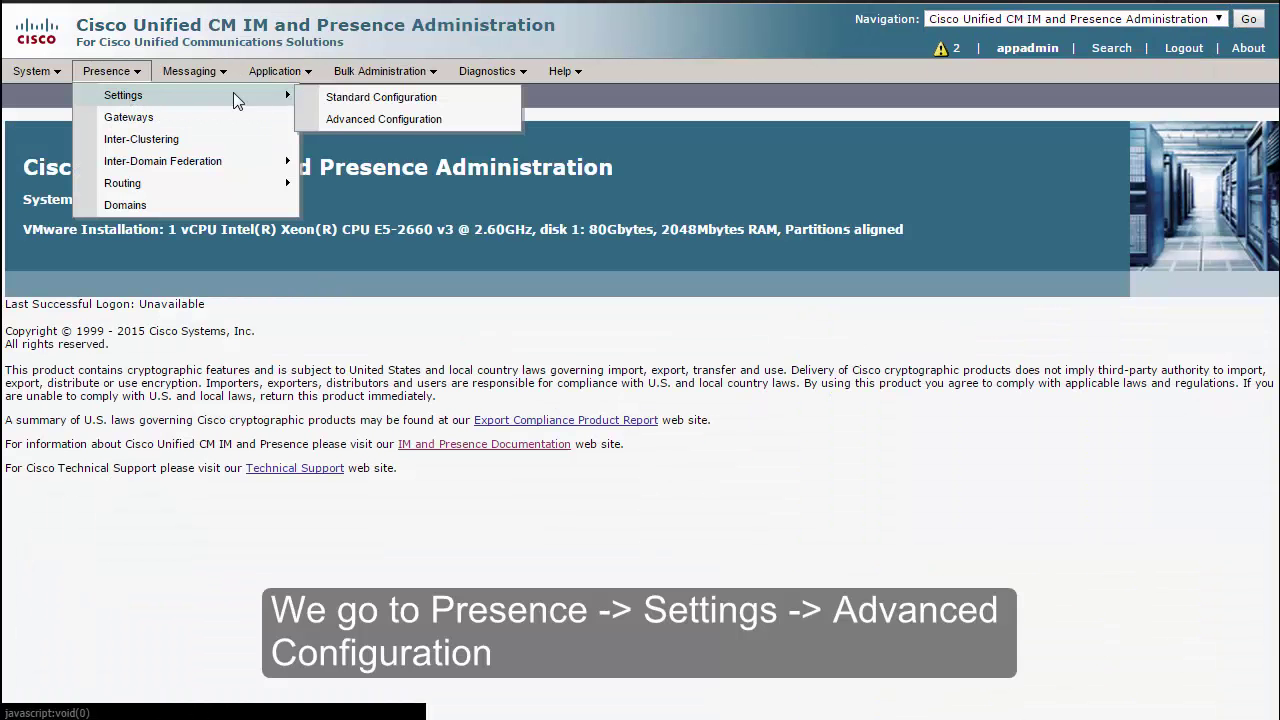
pyautogui.click(397, 128)
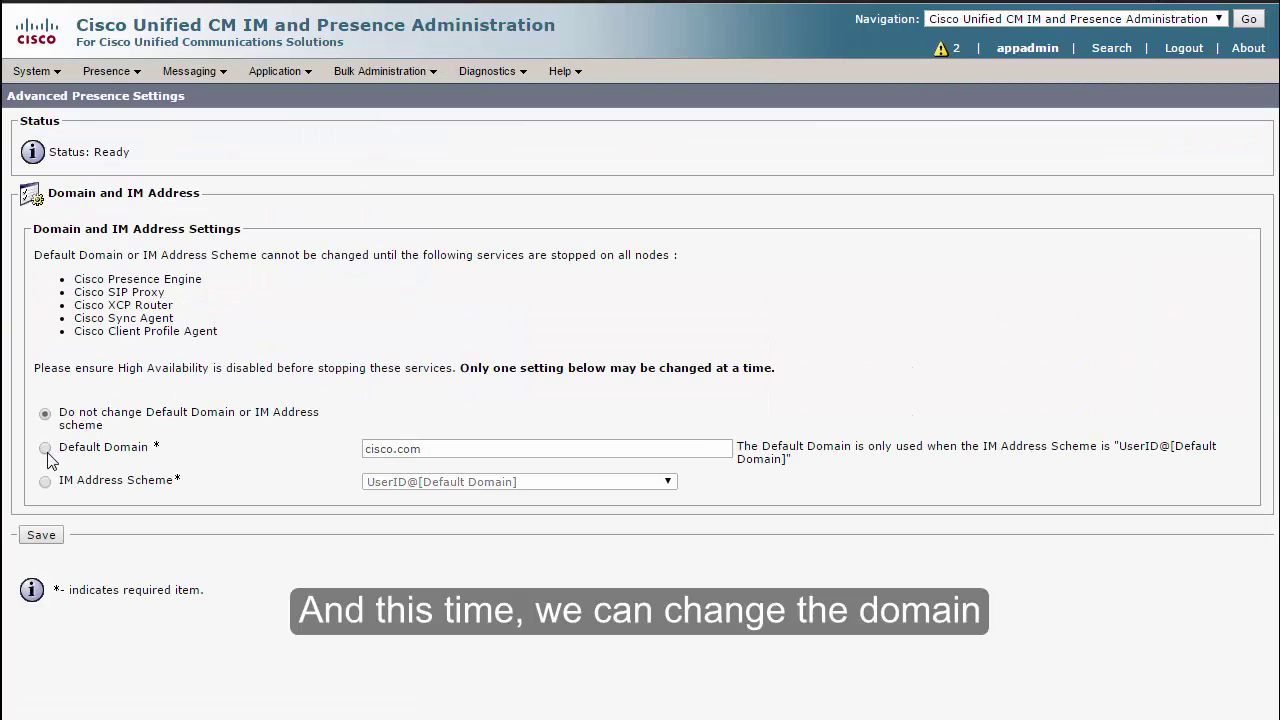
# Try to change the Default Domain to pdimx.cisco.com, saving and applying the change
pyautogui.click(46, 450)
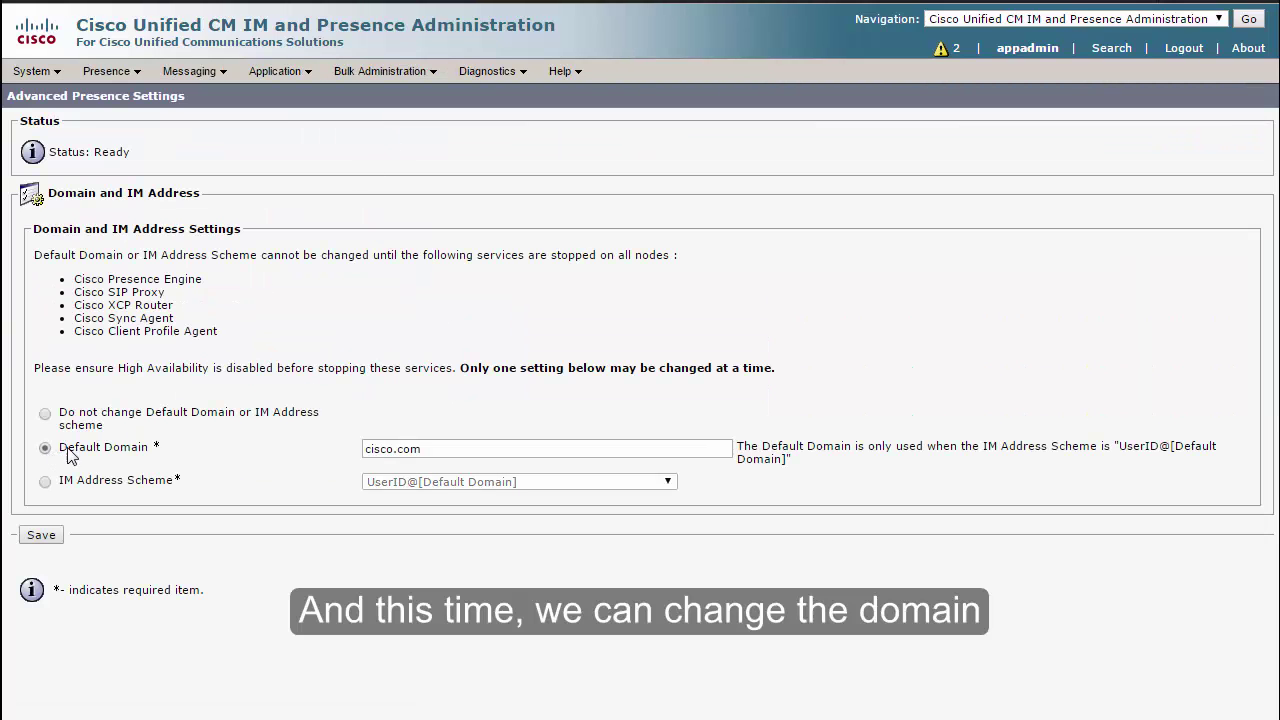
pyautogui.click(455, 452)
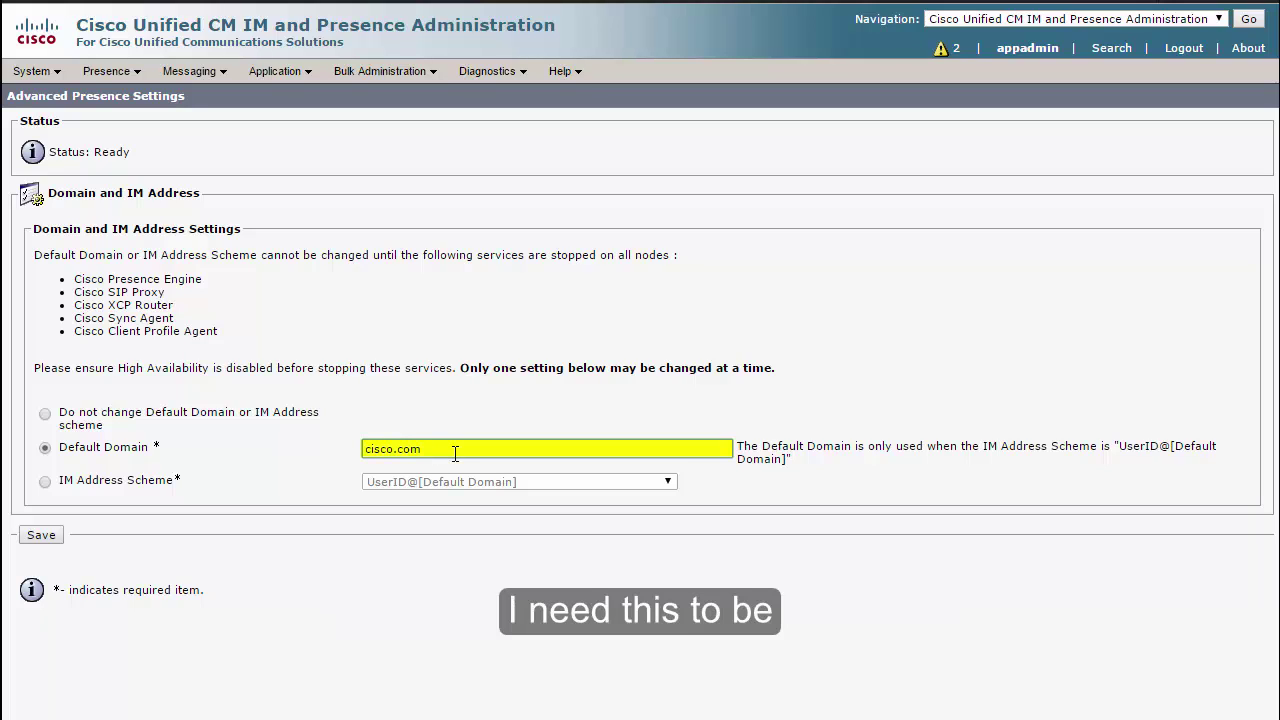
pyautogui.write('pdim')
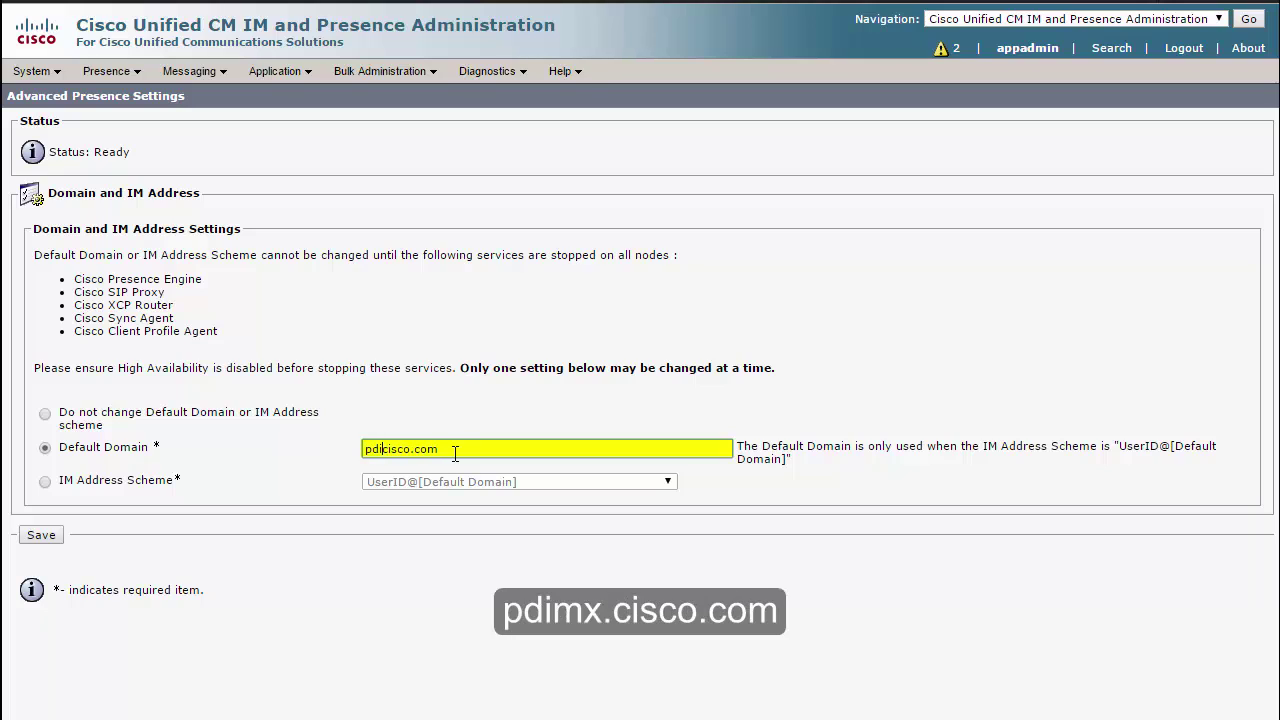
pyautogui.write('x.')
pyautogui.click(41, 536)
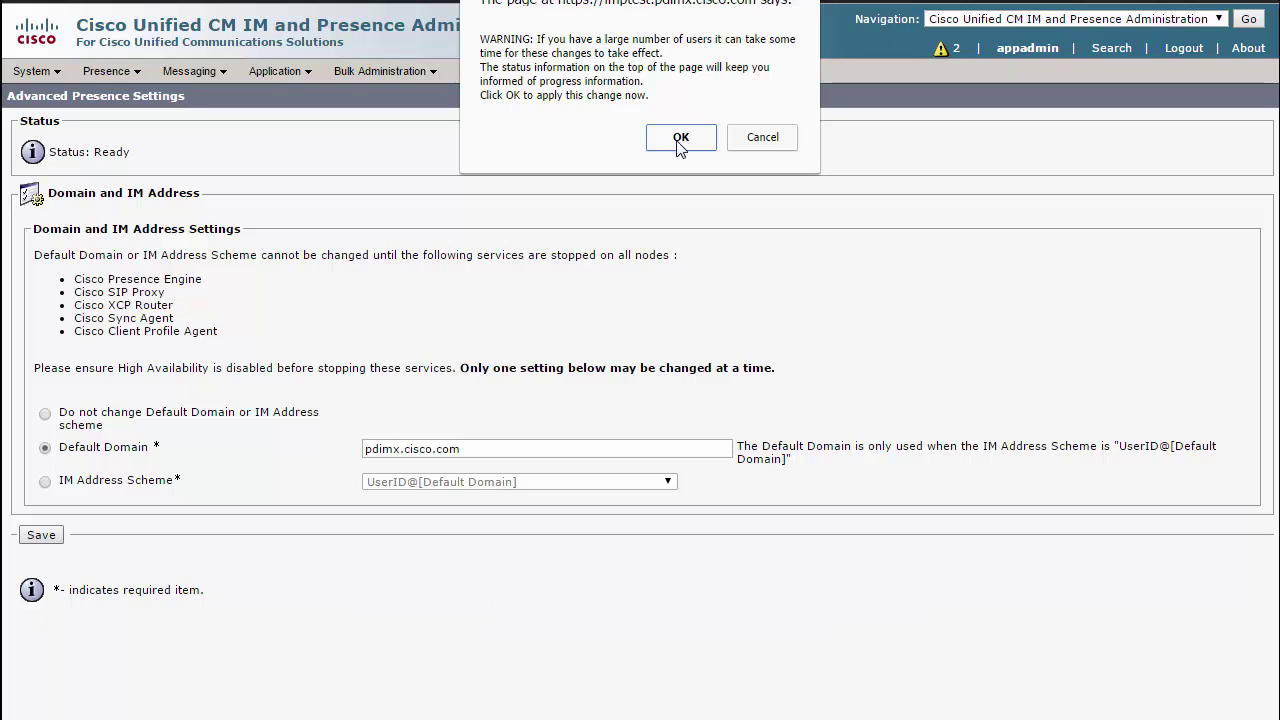
pyautogui.click(680, 140)
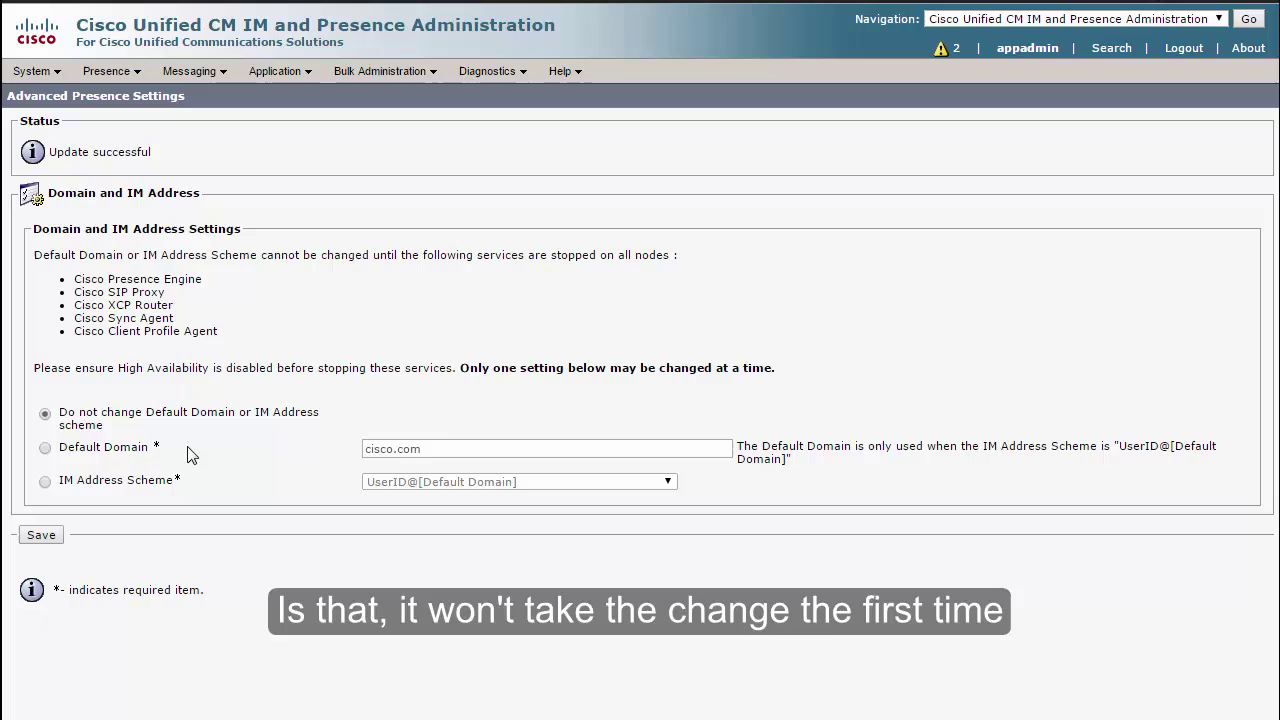
# Change the Default Domain to pdimx.cisco.com once more, saving and applying the change
pyautogui.click(45, 449)
pyautogui.click(461, 451)
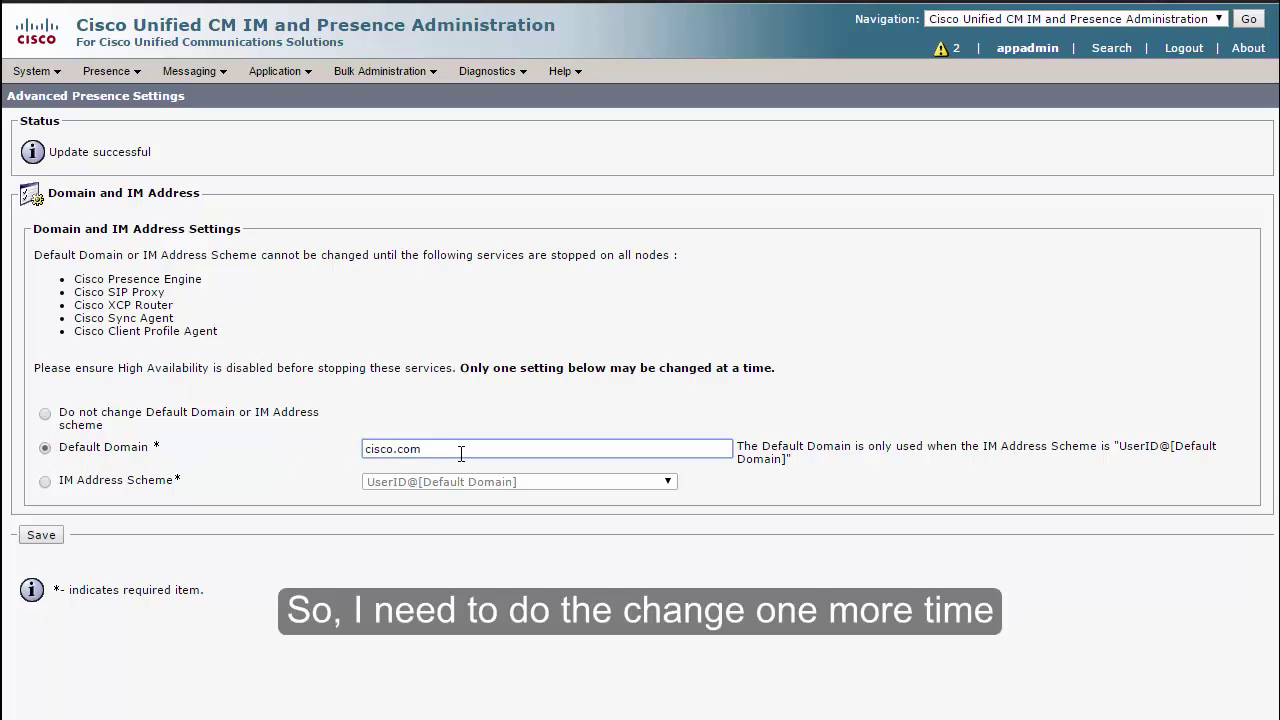
pyautogui.write('pdimx.')
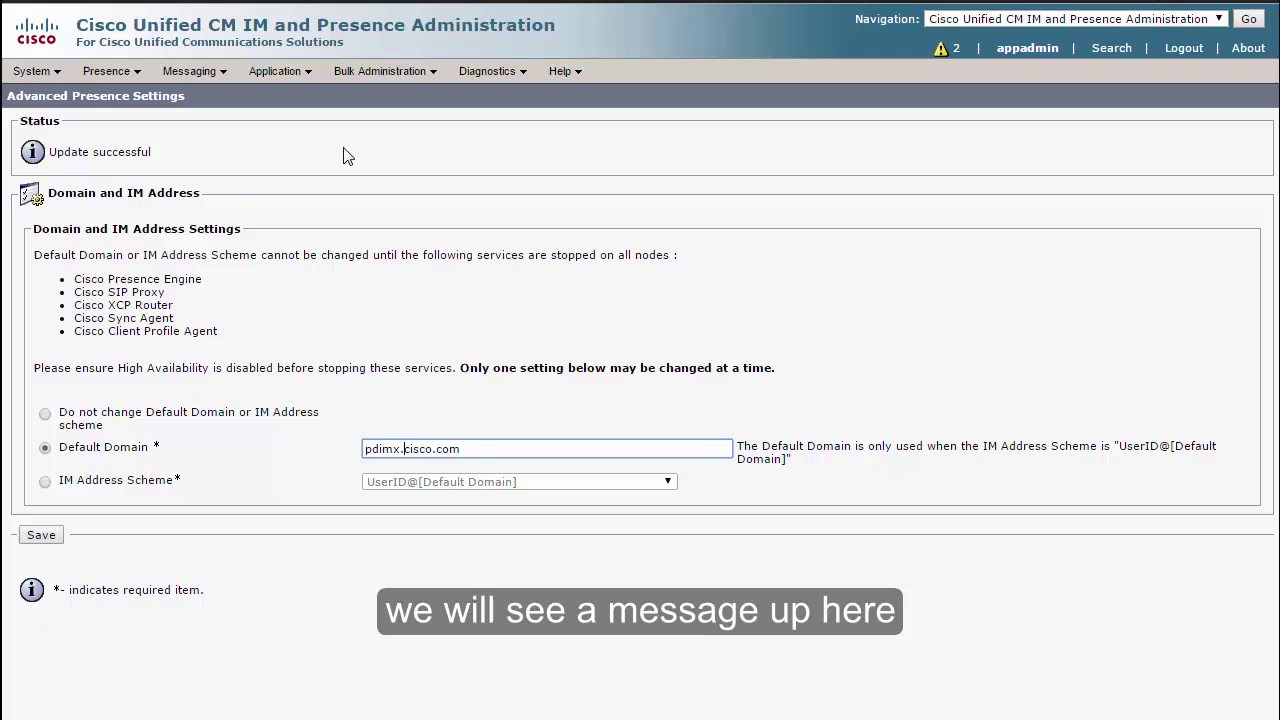
pyautogui.click(46, 540)
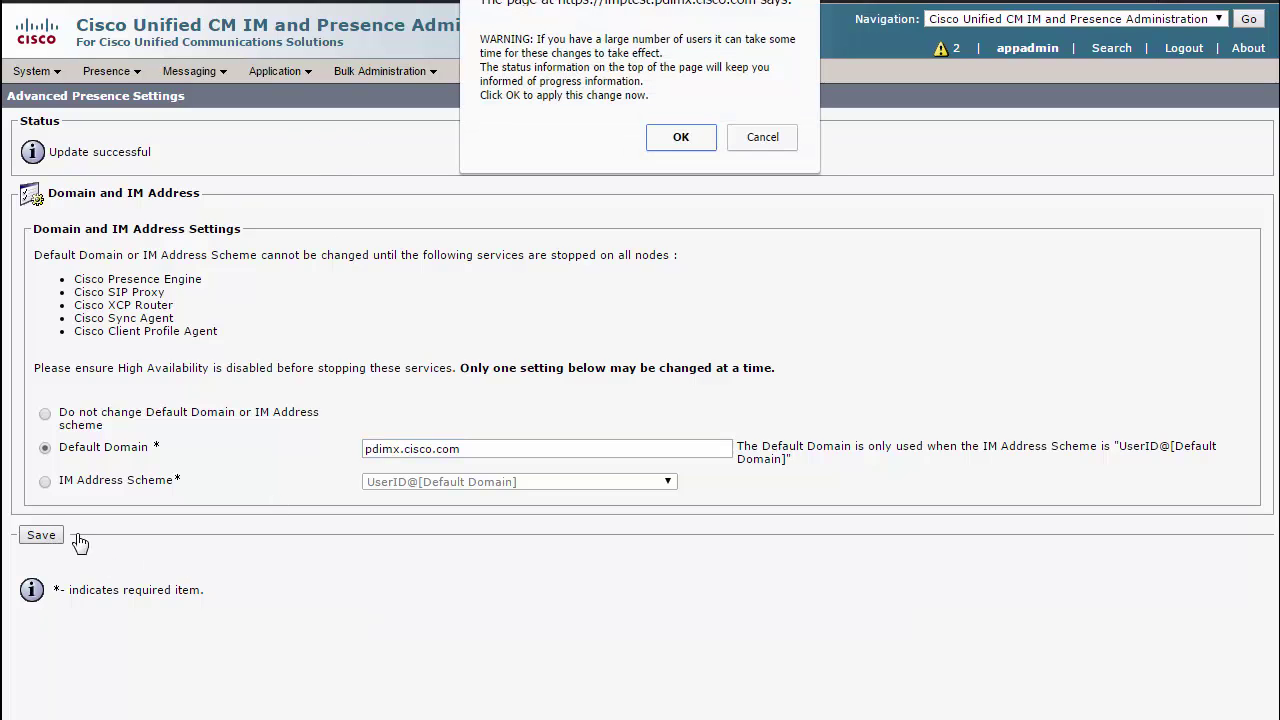
pyautogui.click(679, 138)
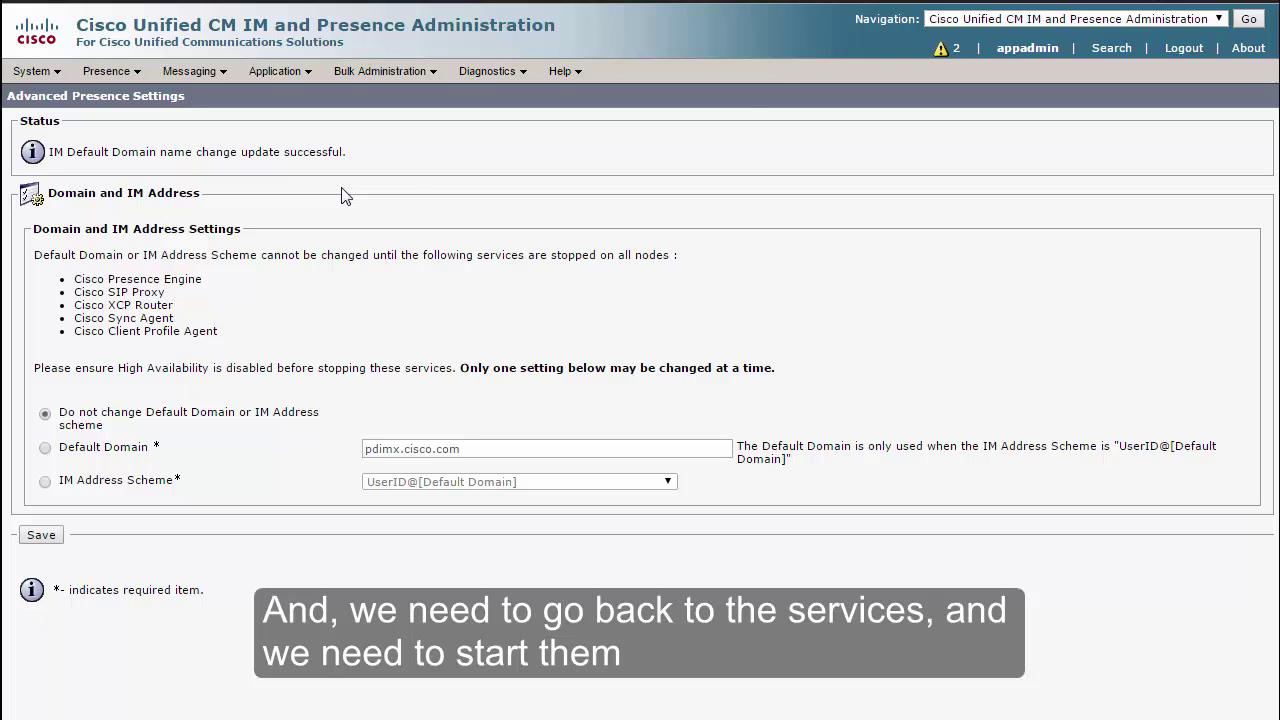
# Switch to Cisco Unified IM and Presence Serviceability and load the network services of the imptest server
pyautogui.click(955, 21)
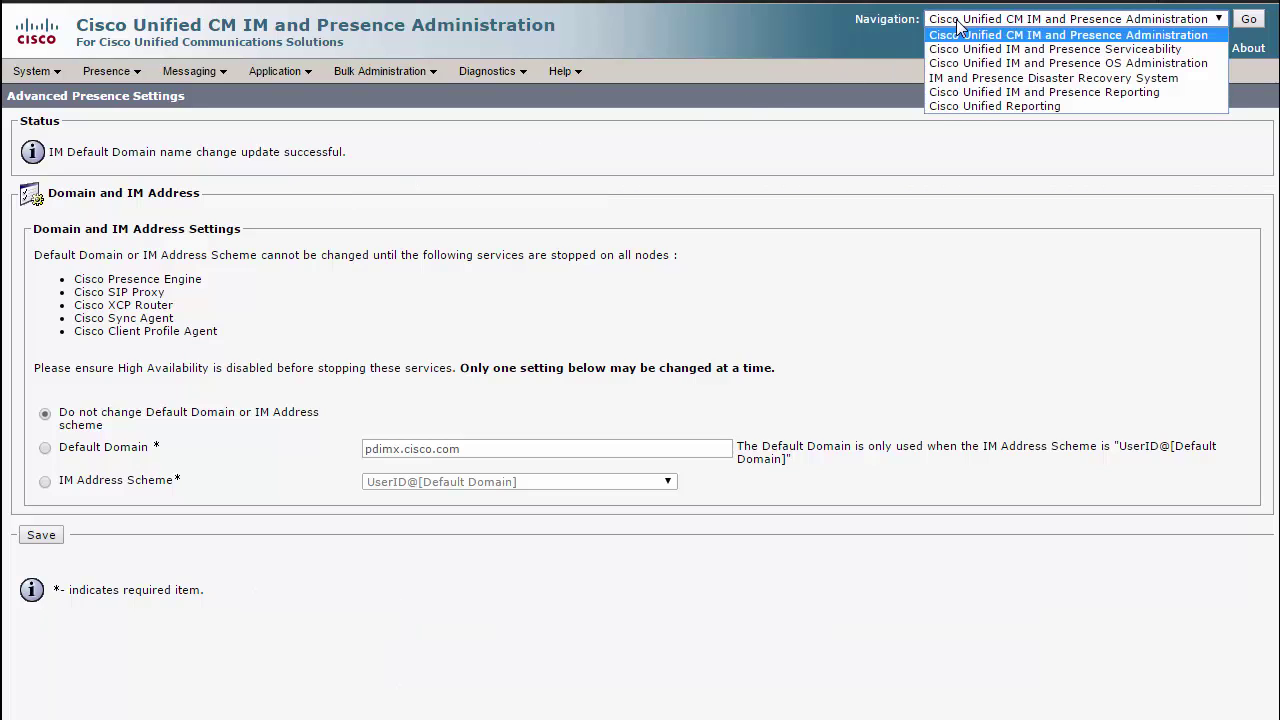
pyautogui.click(1010, 50)
pyautogui.click(1248, 19)
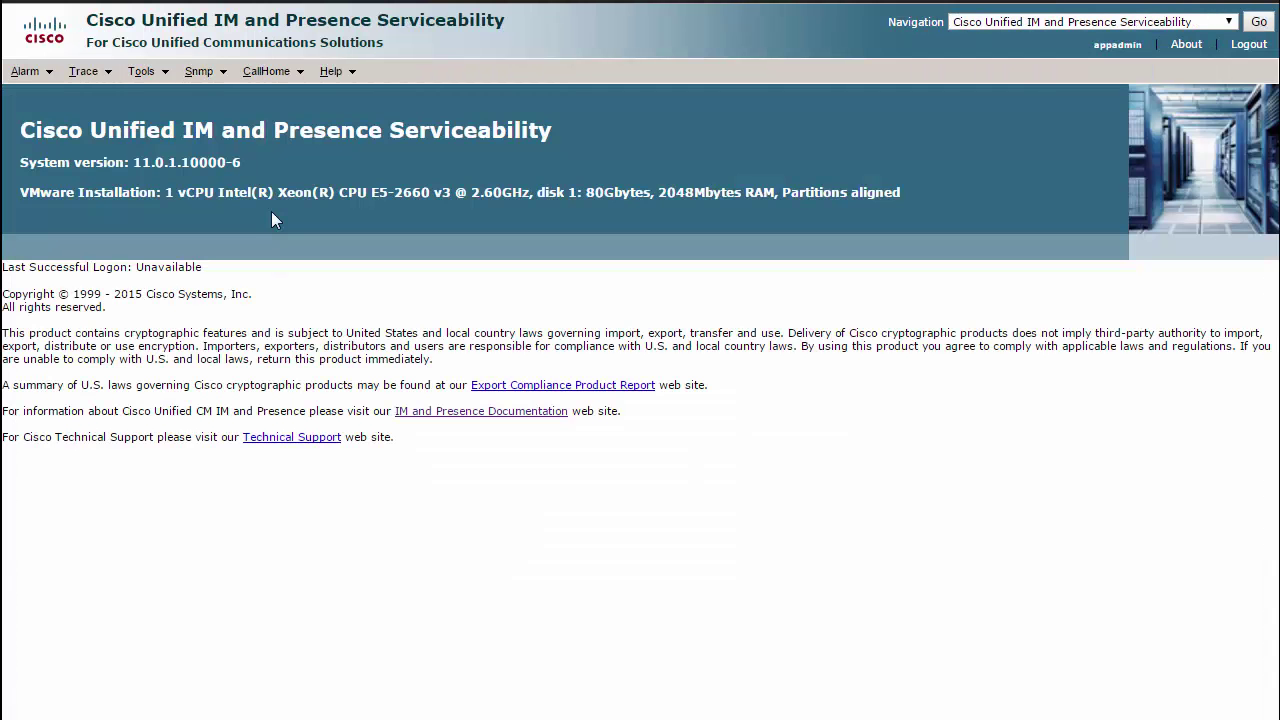
pyautogui.click(141, 71)
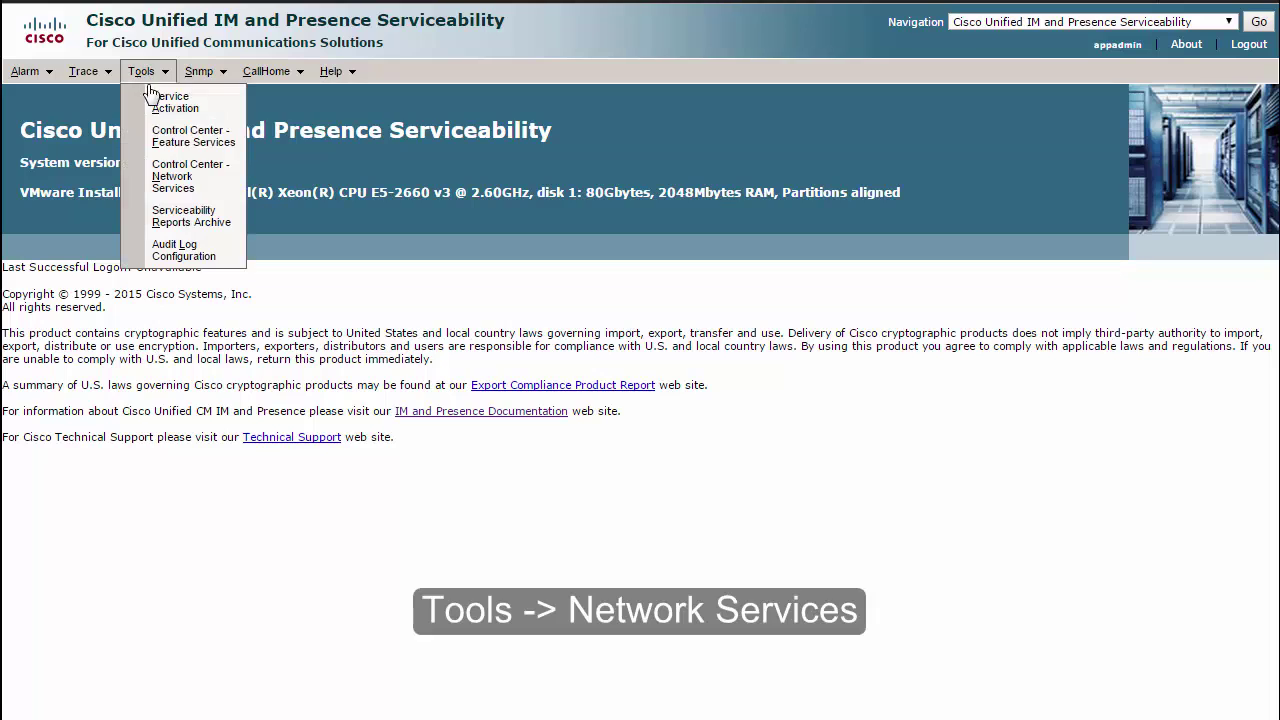
pyautogui.click(224, 188)
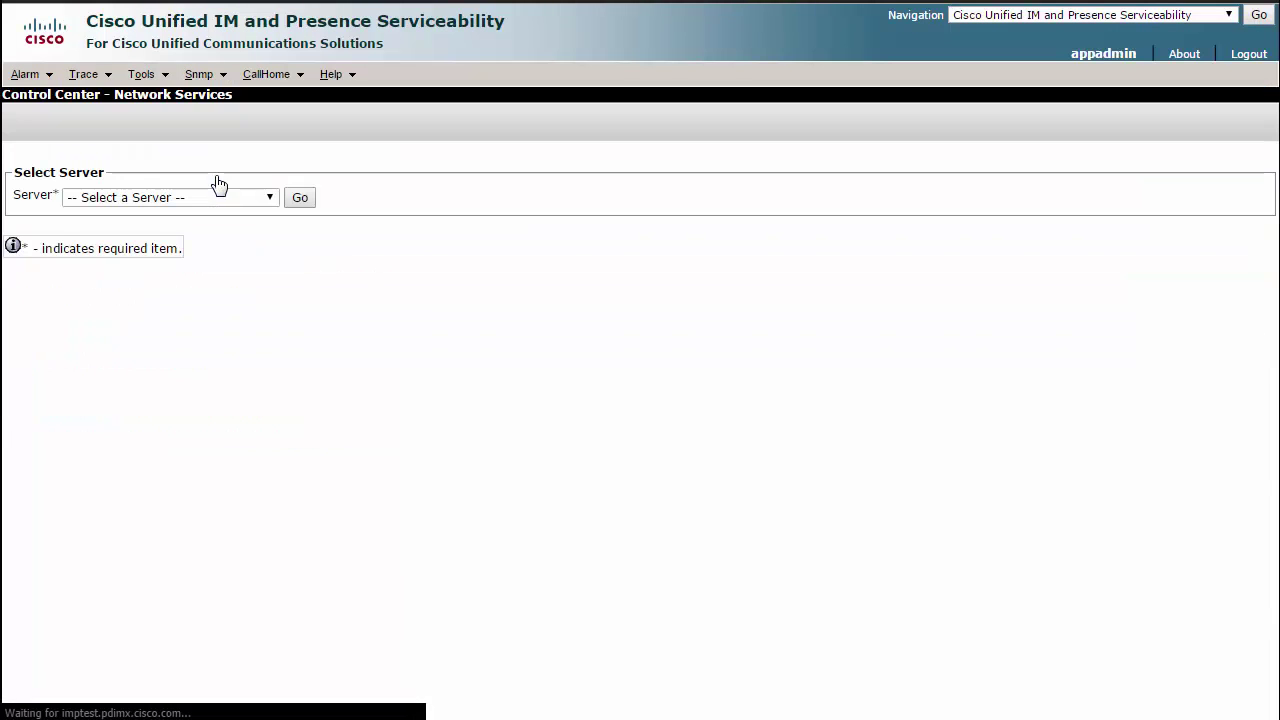
pyautogui.click(220, 195)
pyautogui.click(183, 250)
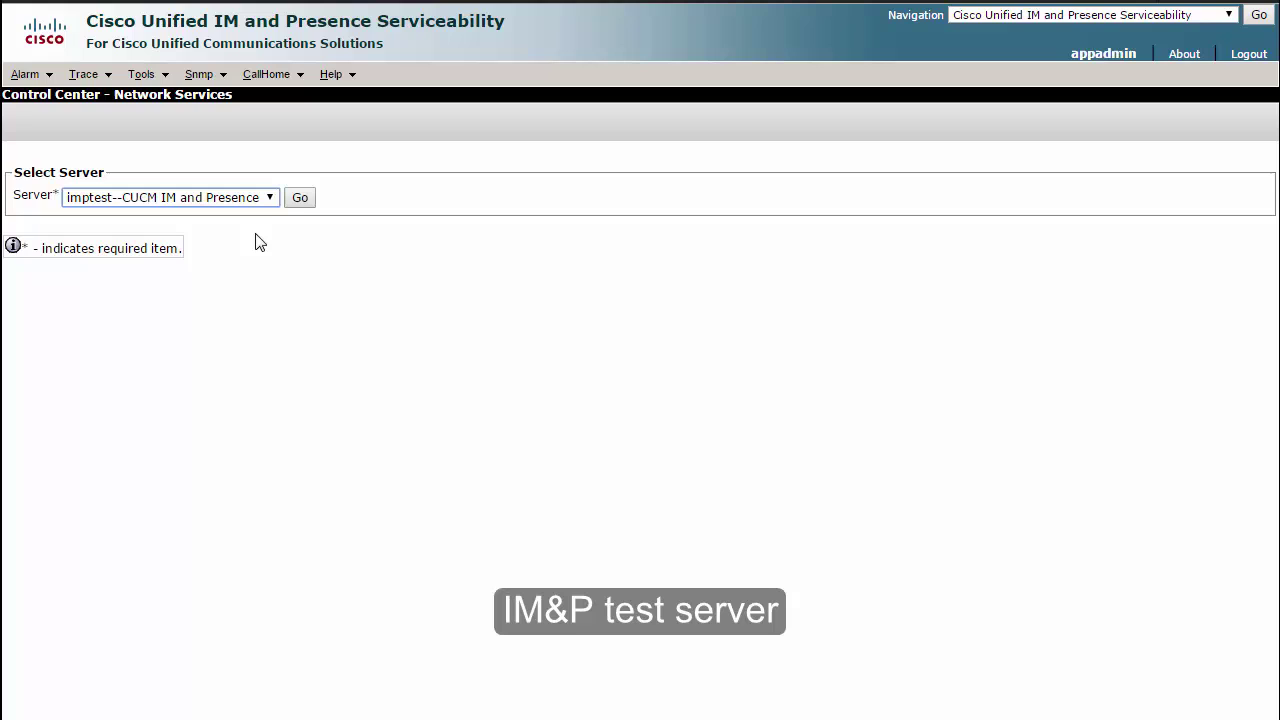
pyautogui.click(300, 203)
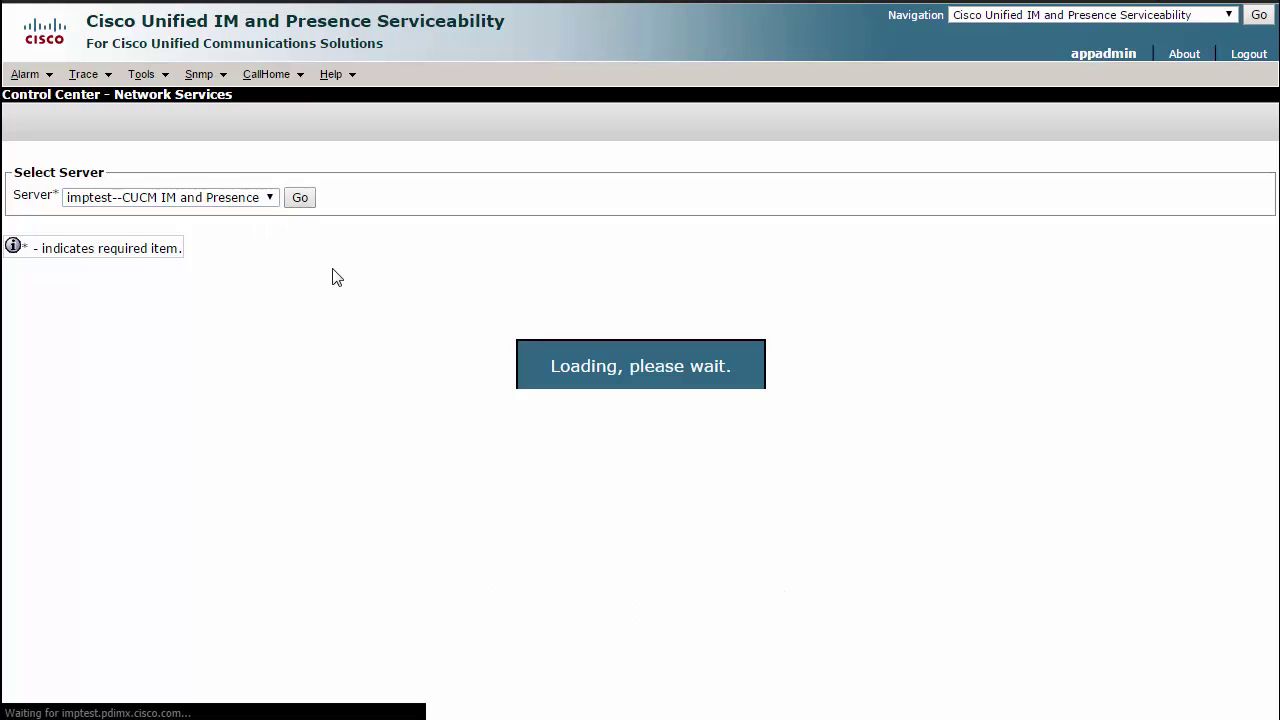
# Start the Cisco Sync Agent service on the imptest server
pyautogui.scroll(-4, 335, 278)
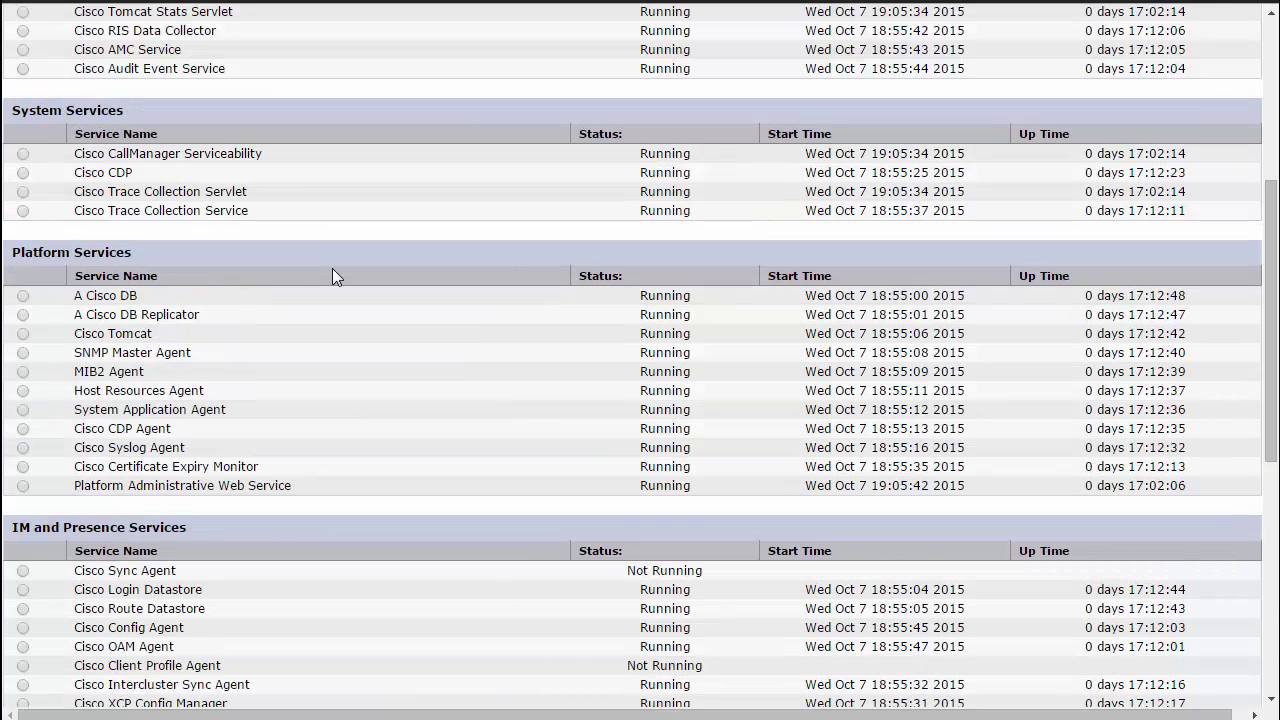
pyautogui.scroll(-2, 332, 268)
pyautogui.click(22, 371)
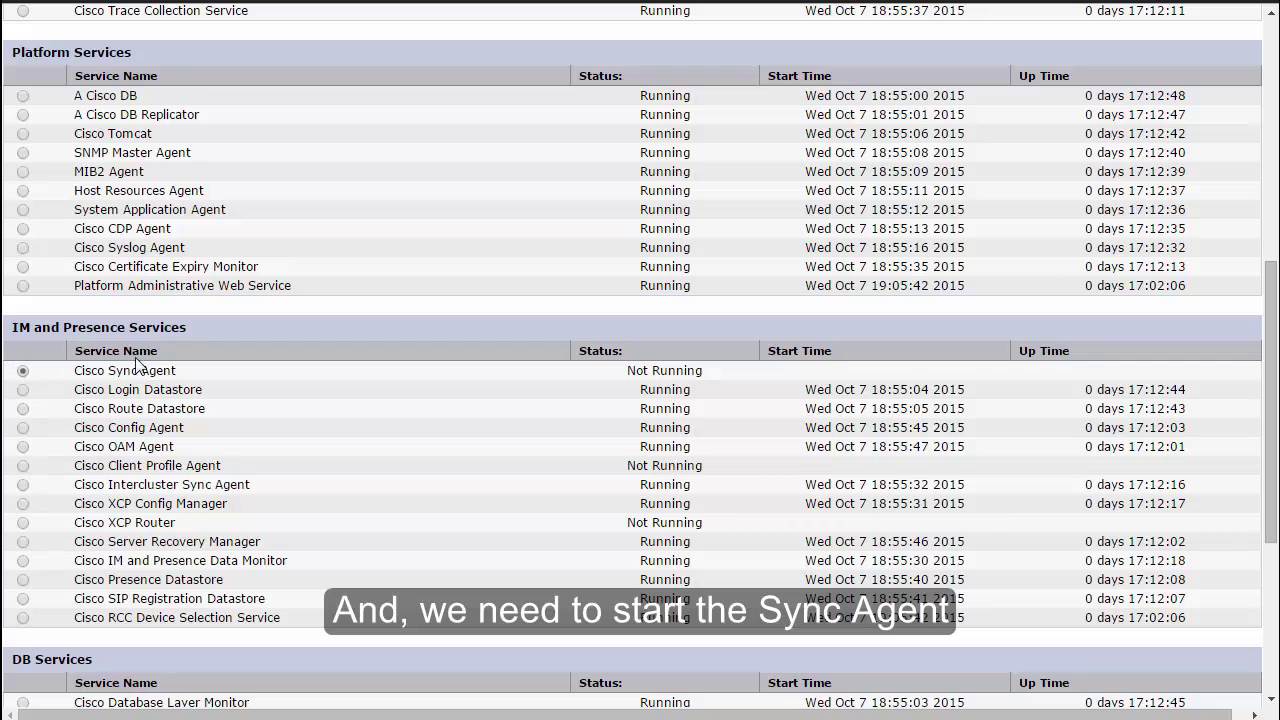
pyautogui.scroll(6, 139, 364)
pyautogui.click(33, 138)
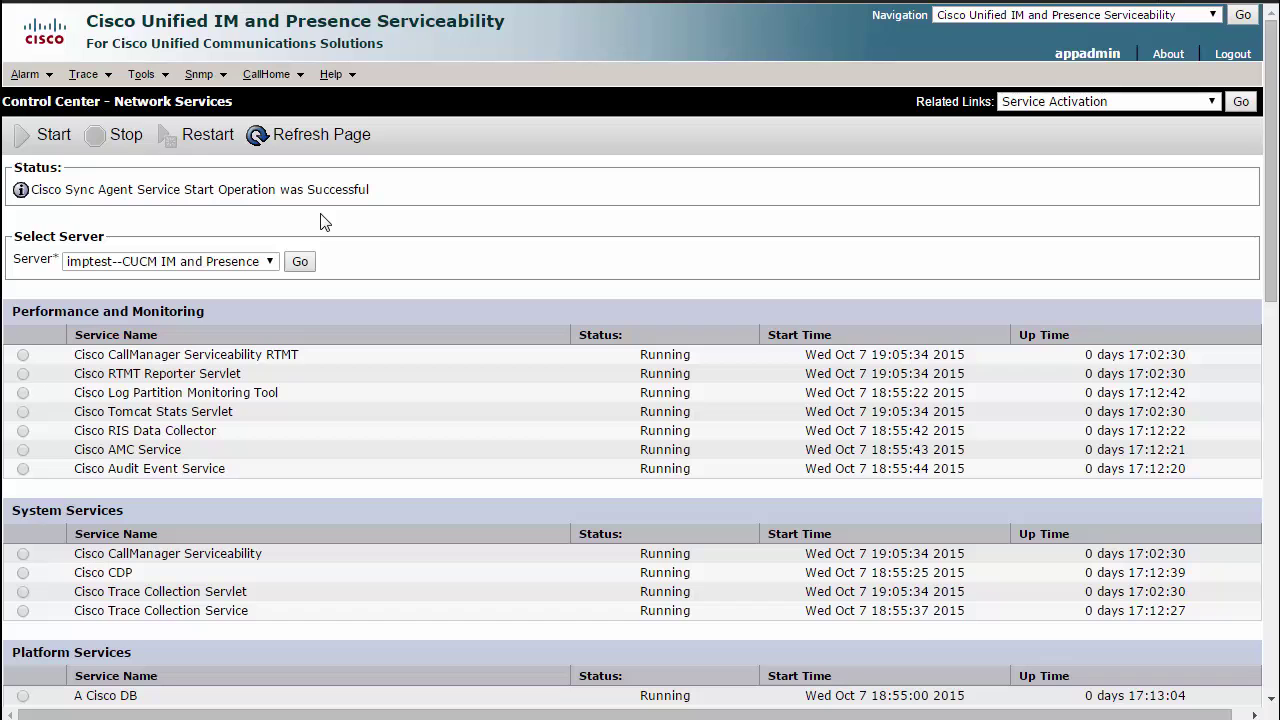
# Start the Cisco XCP Router service on the imptest server
pyautogui.scroll(-6, 325, 222)
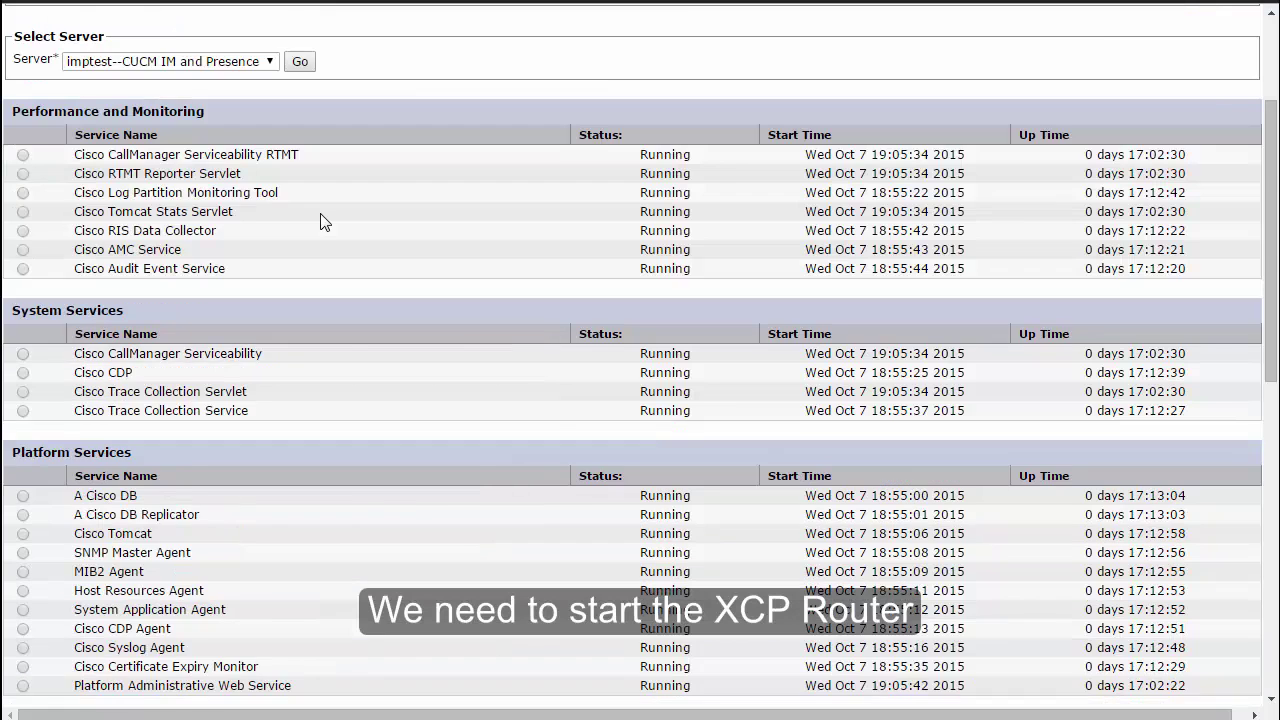
pyautogui.click(22, 522)
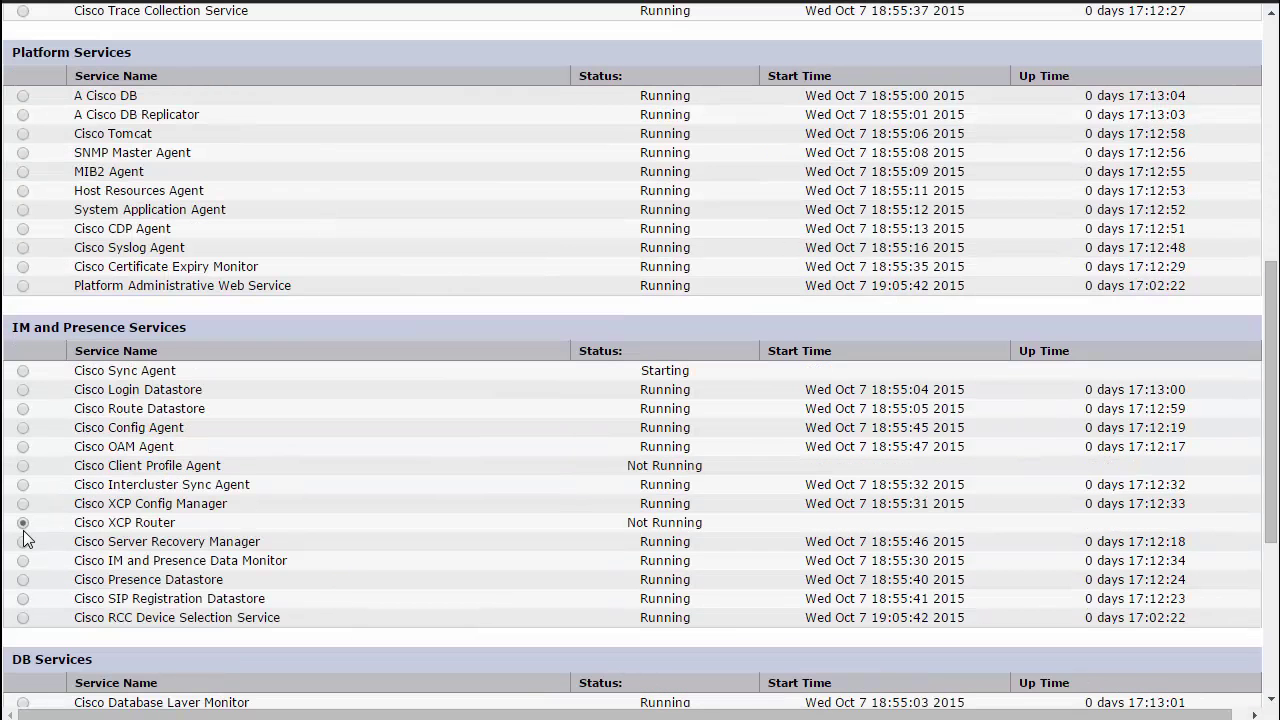
pyautogui.scroll(6, 28, 540)
pyautogui.click(36, 137)
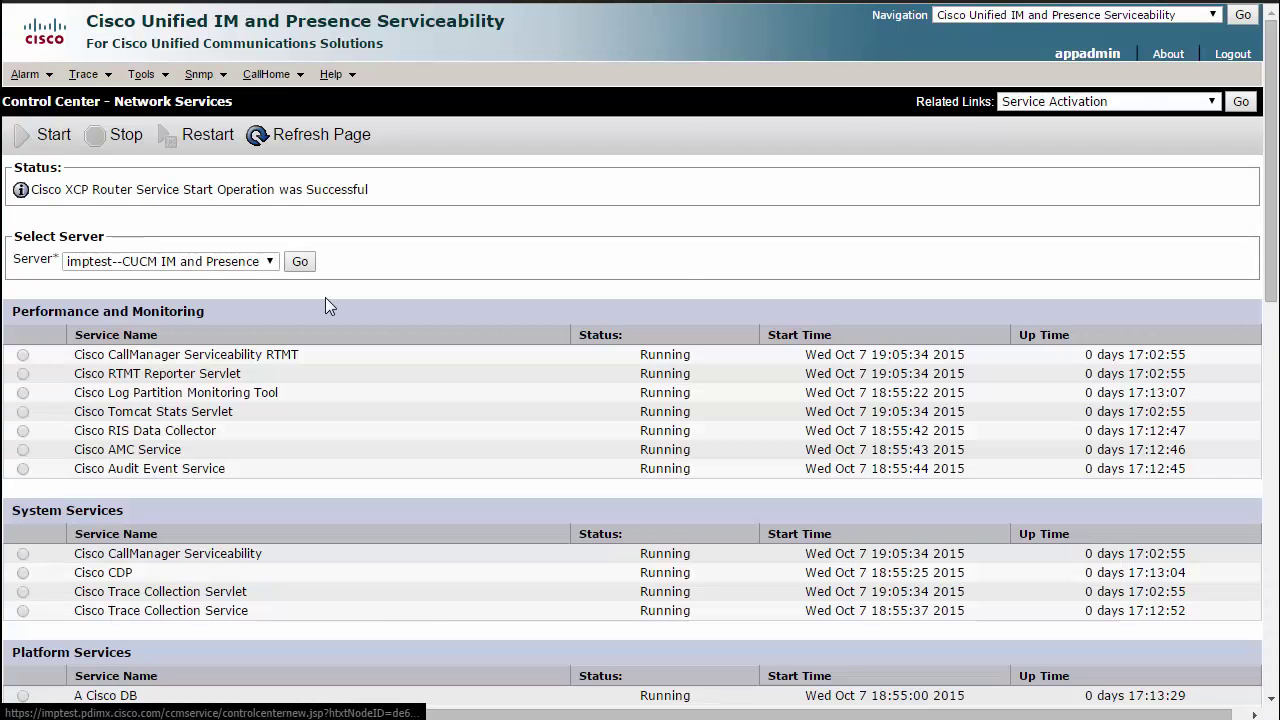
# Start the Cisco Client Profile Agent service on the imptest server and check the status of the IM and Presence services
pyautogui.scroll(-8, 325, 300)
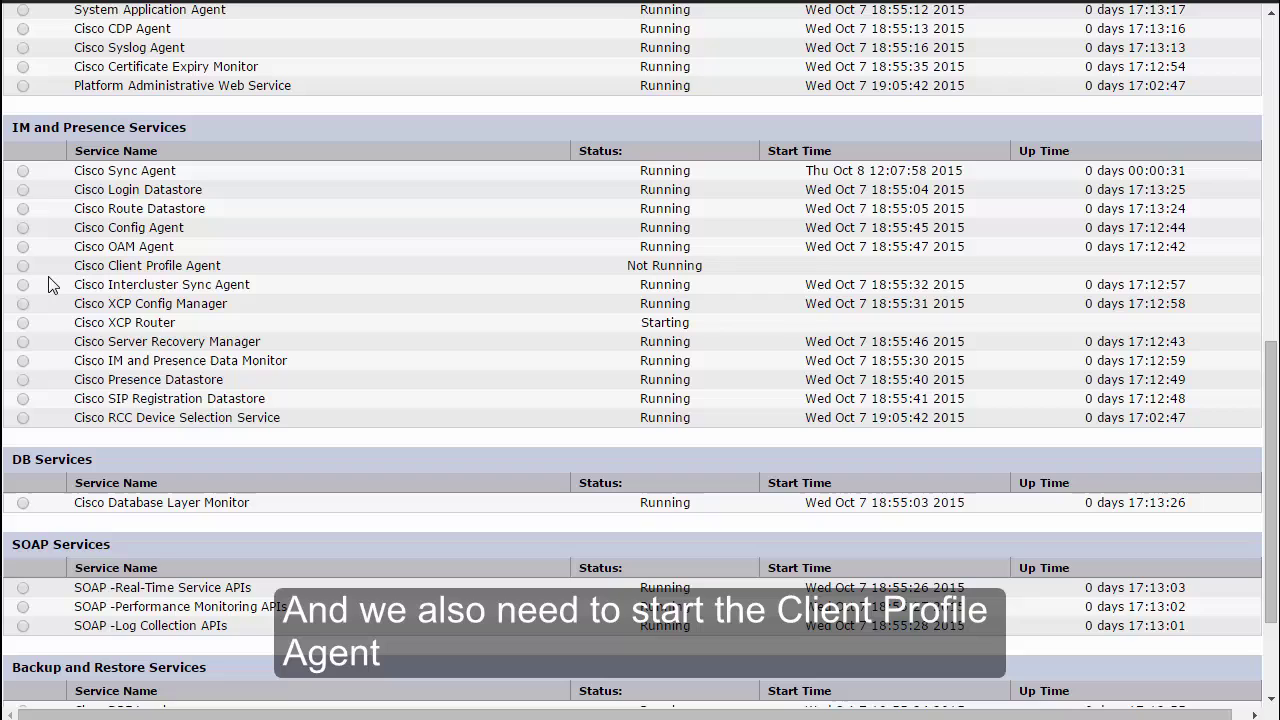
pyautogui.click(24, 267)
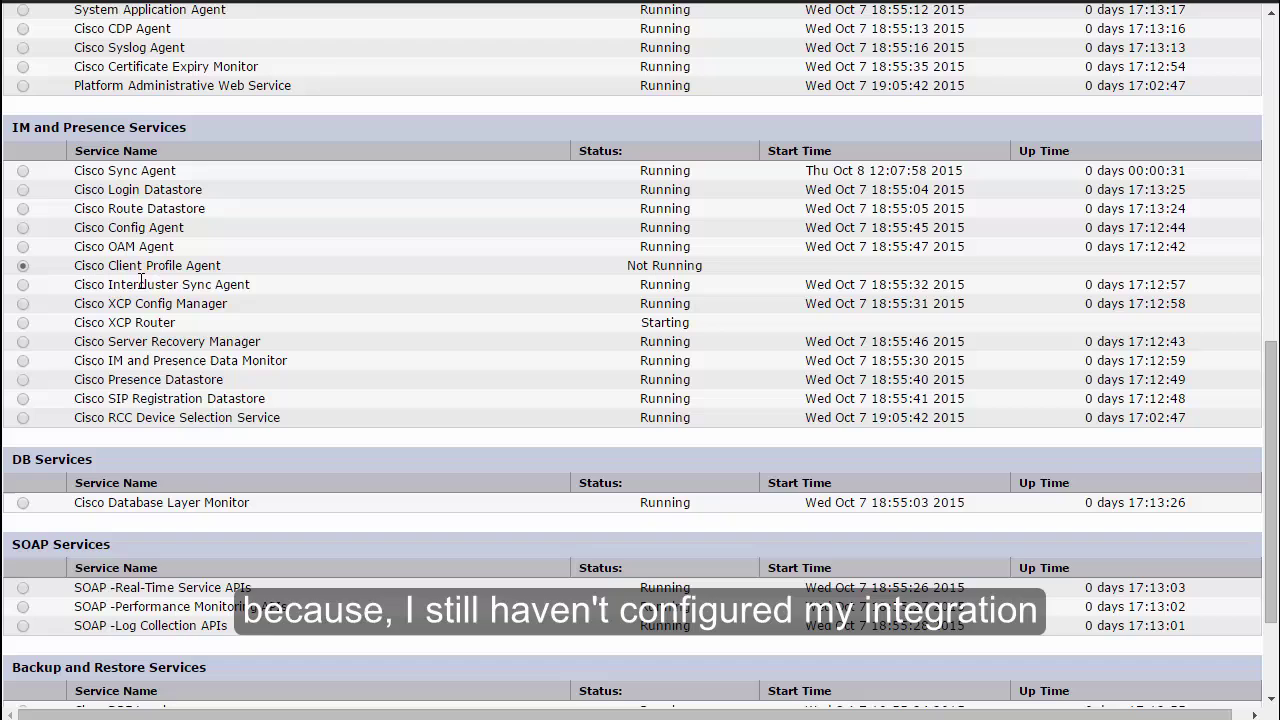
pyautogui.scroll(9, 140, 284)
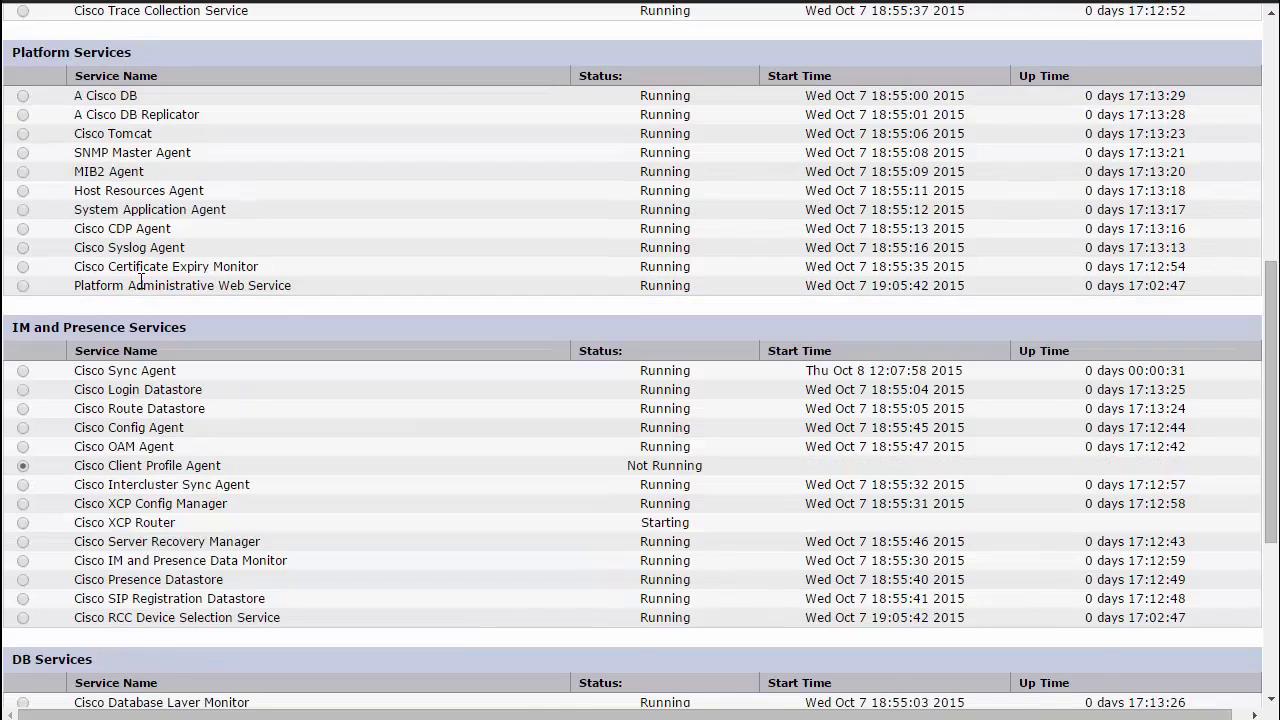
pyautogui.click(30, 143)
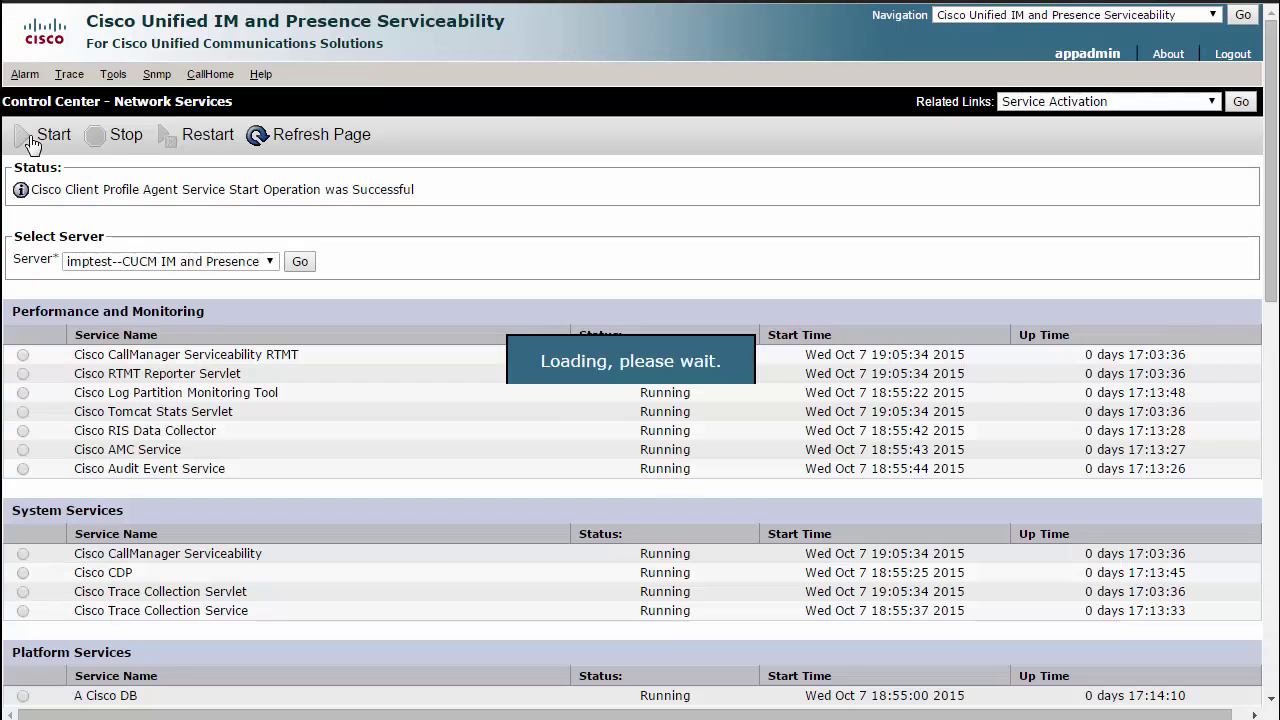
pyautogui.scroll(-2, 384, 292)
pyautogui.scroll(-4, 383, 289)
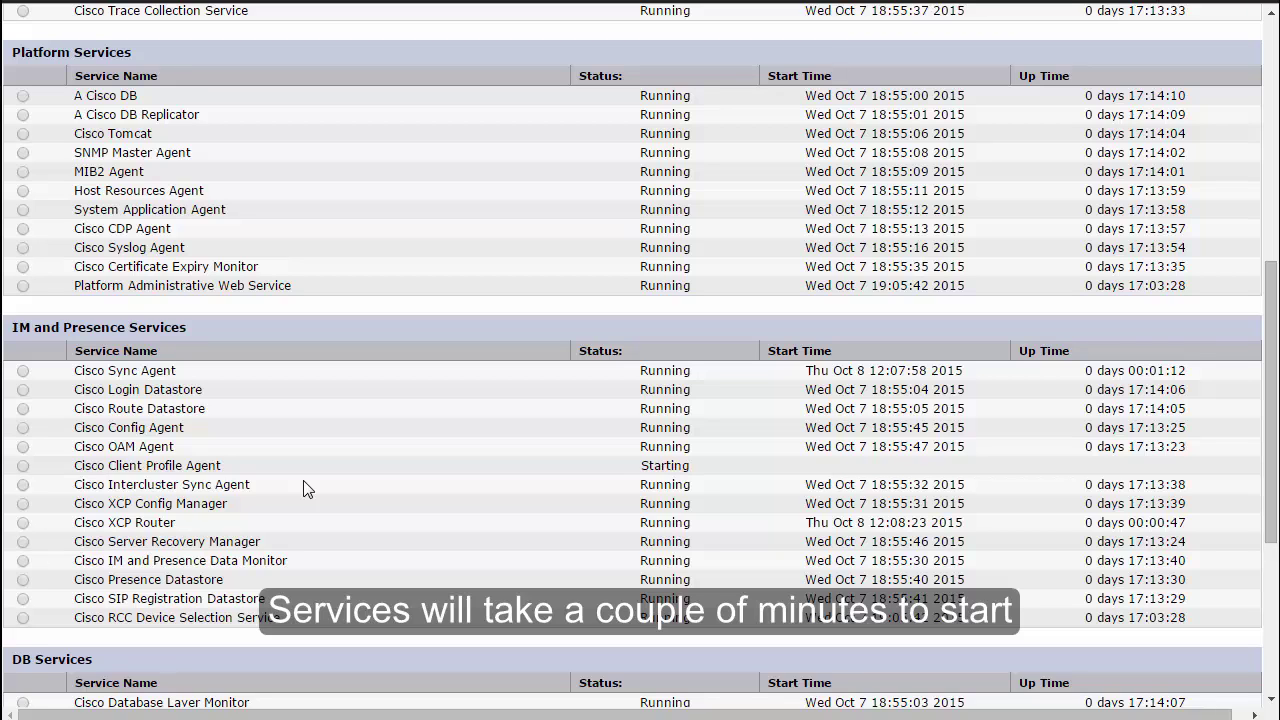
pyautogui.scroll(6, 309, 470)
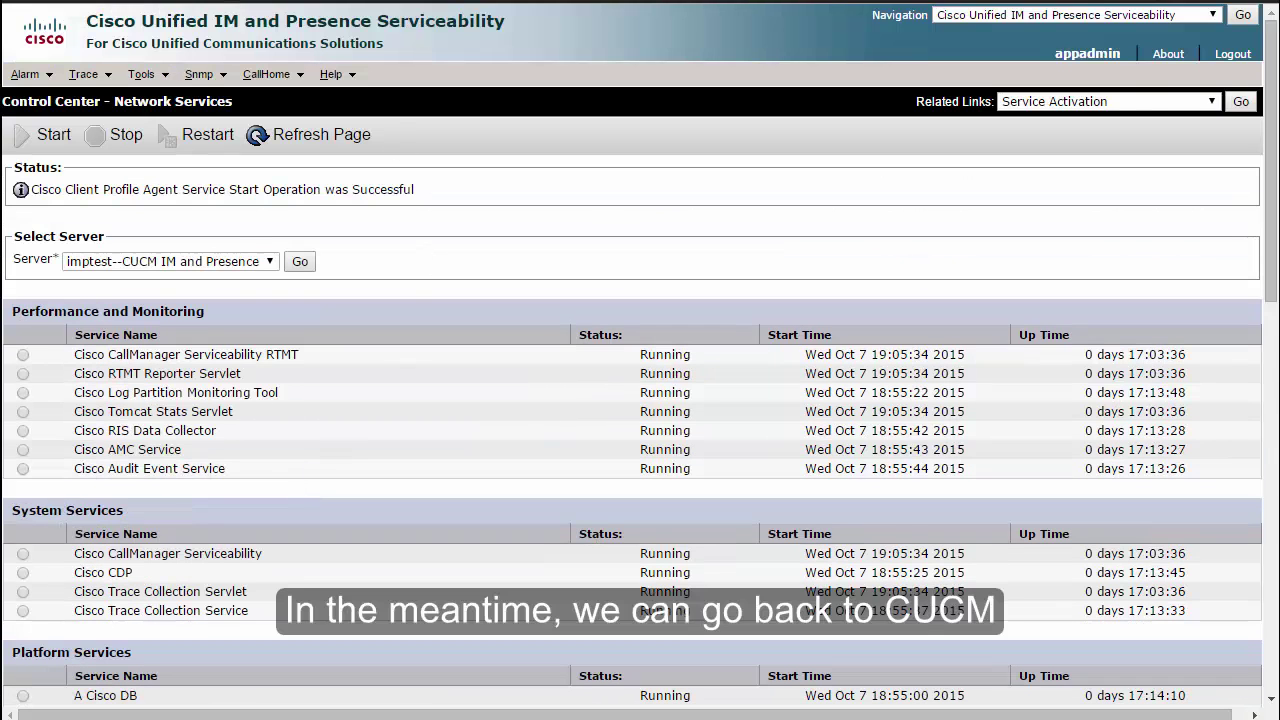
# Switch to Cisco Unified CM Administration and open the server configuration of imptest
pyautogui.hotkey('alt', 'Tab')
pyautogui.click(47, 72)
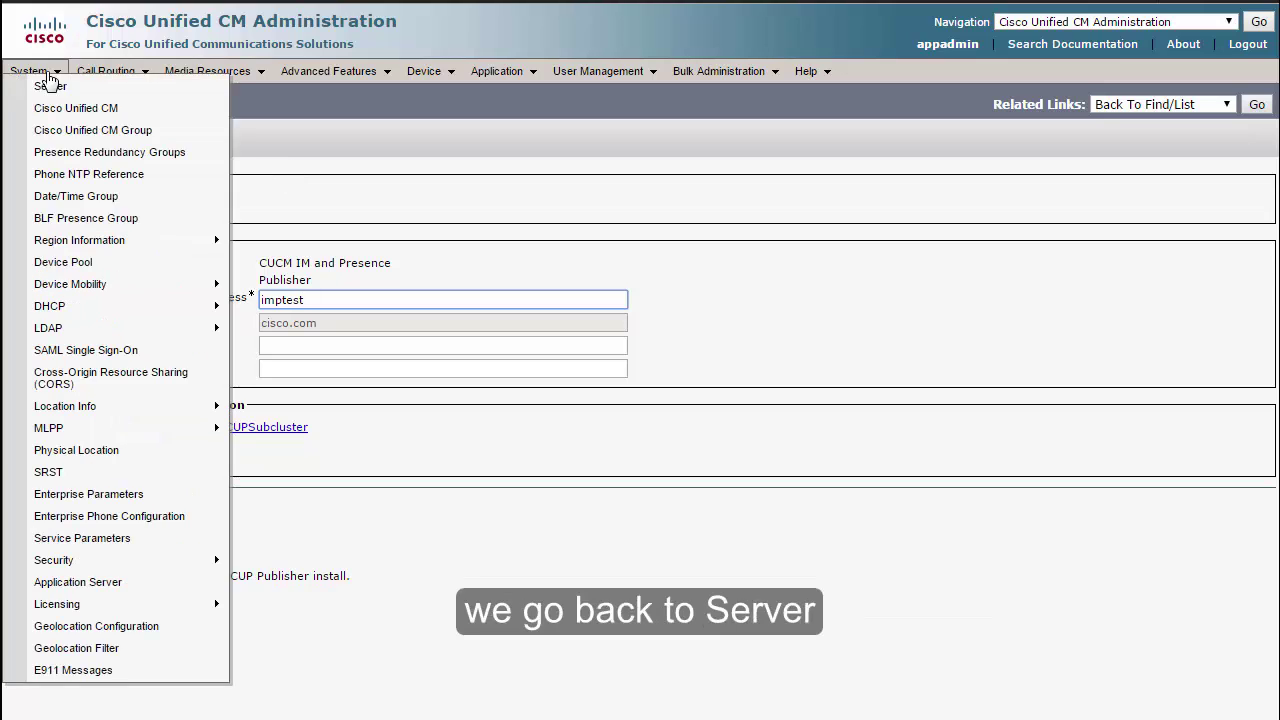
pyautogui.click(50, 87)
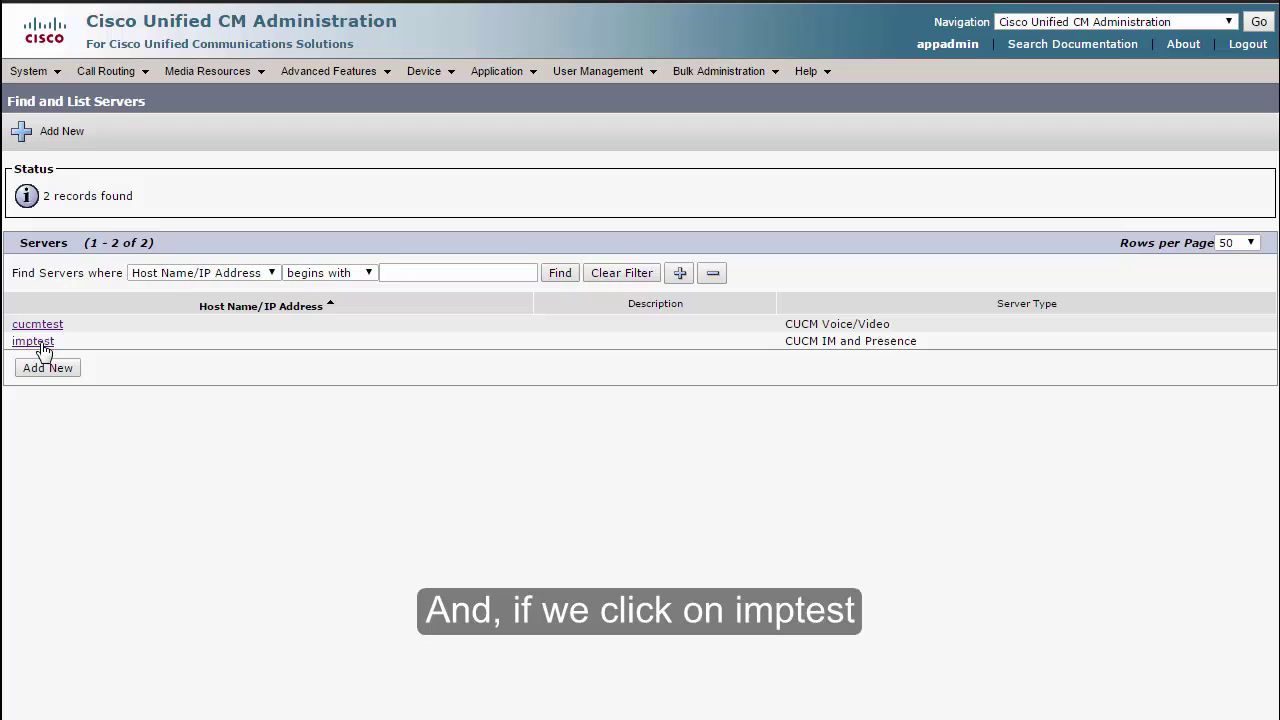
pyautogui.click(41, 346)
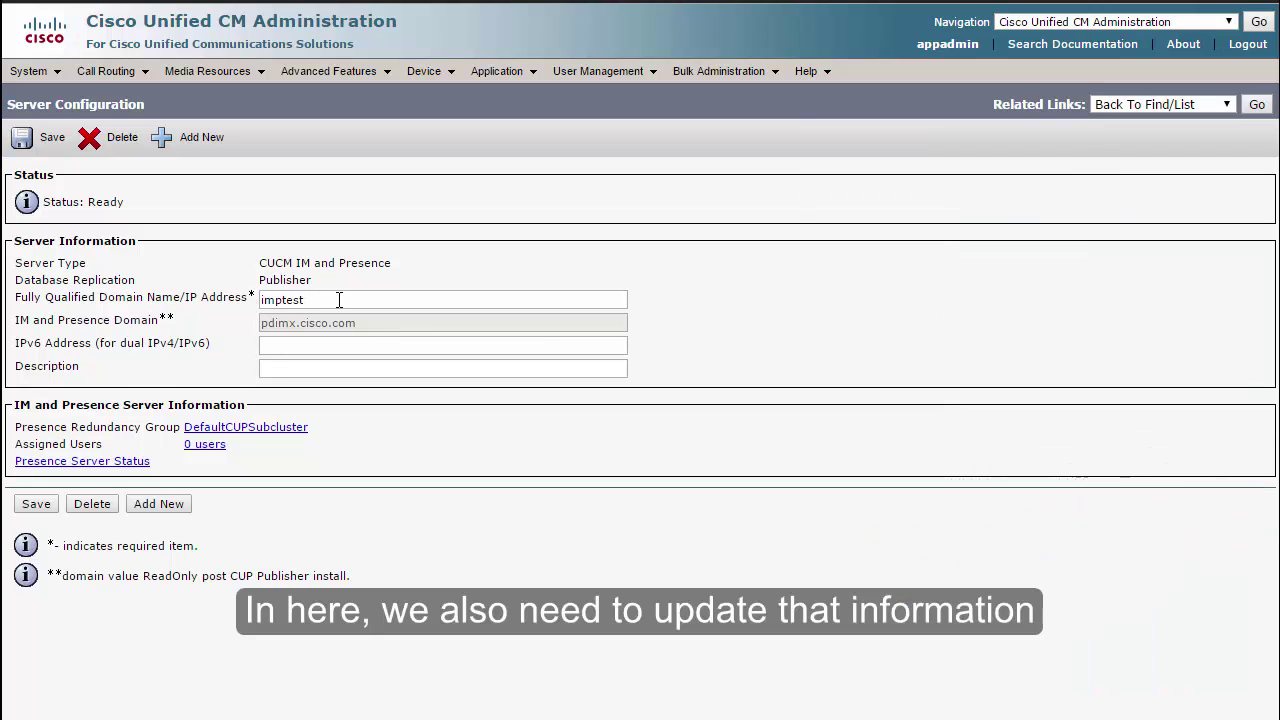
# Set the server's Fully Qualified Domain Name to imptest.pdimx.cisco.com, save it and return to the server list
pyautogui.click(339, 300)
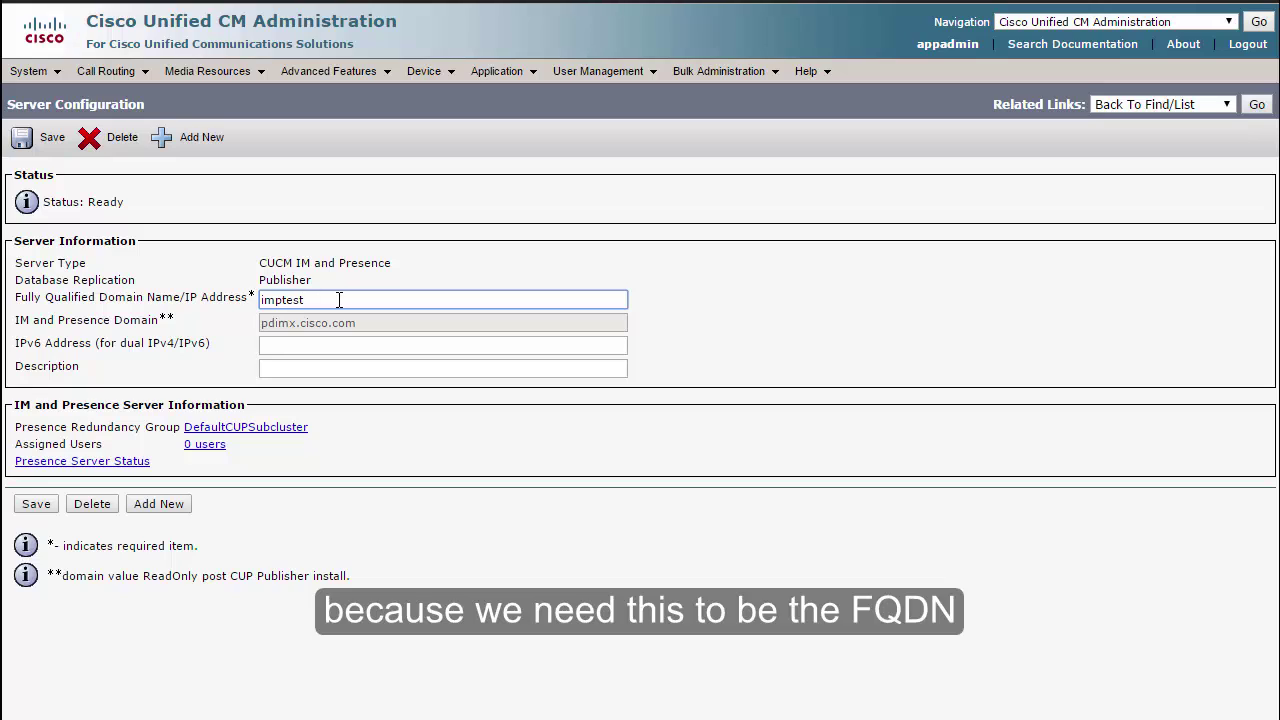
pyautogui.write('.pdi')
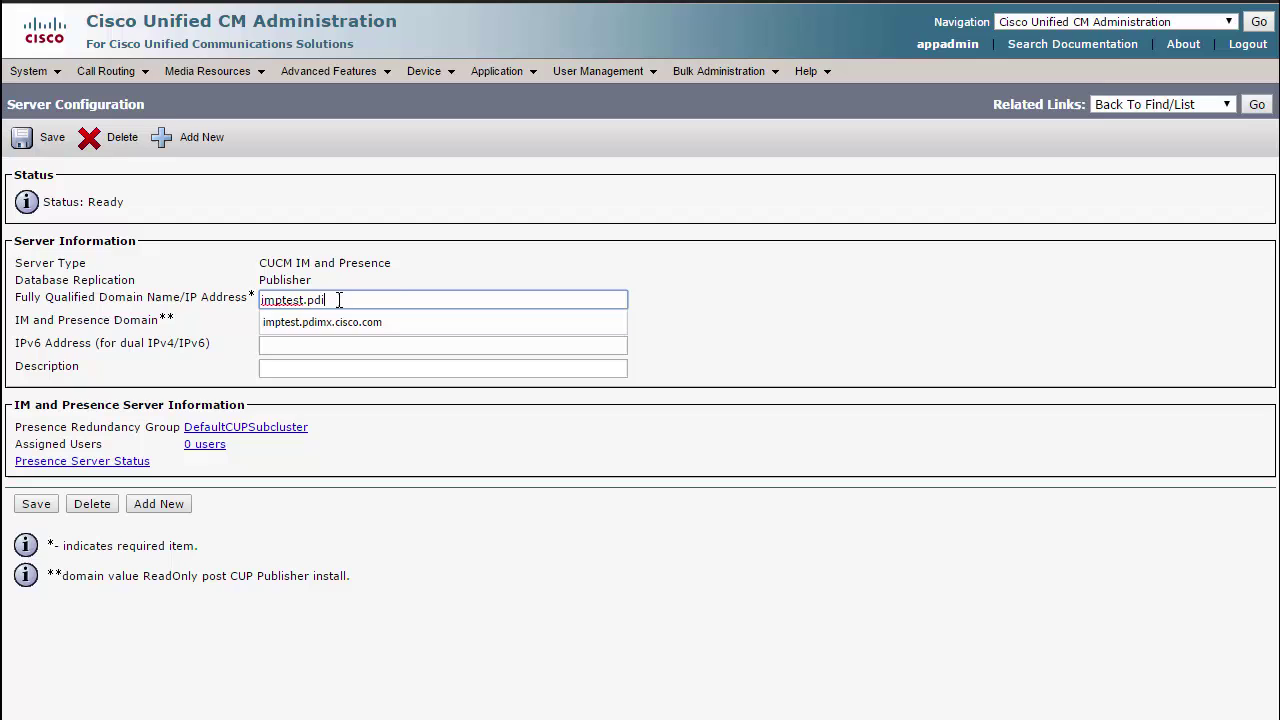
pyautogui.click(357, 323)
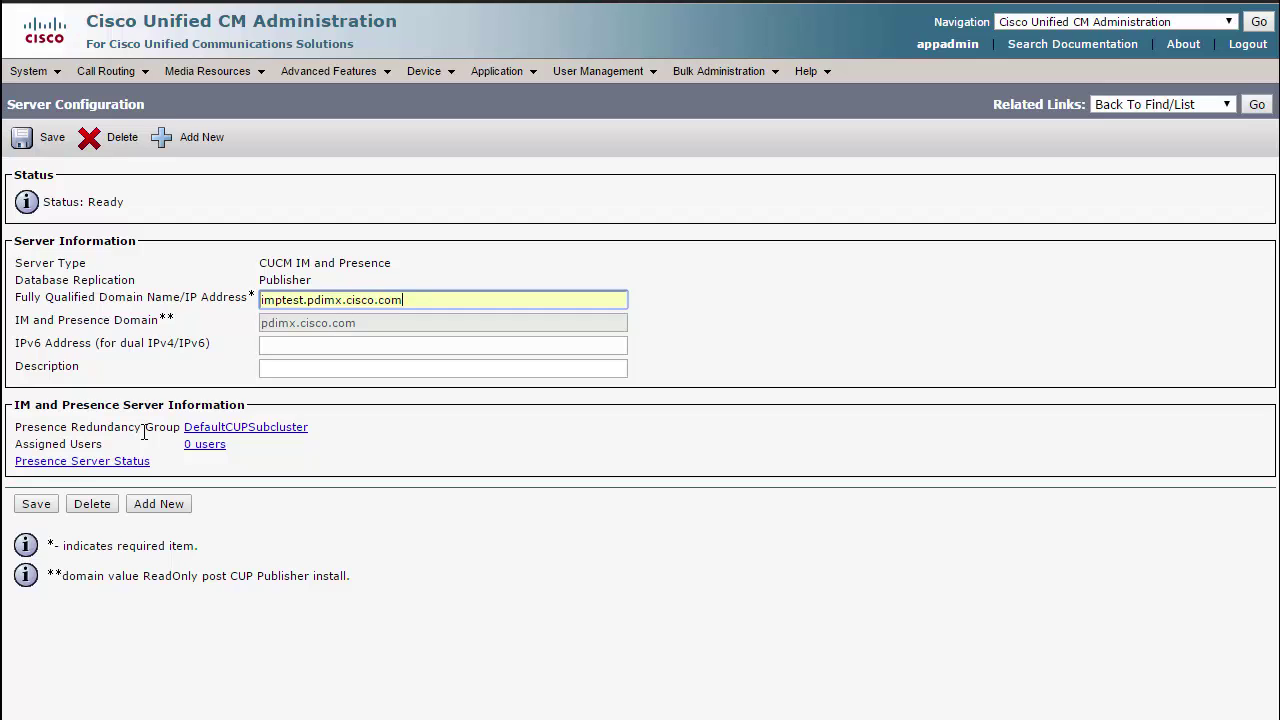
pyautogui.click(36, 506)
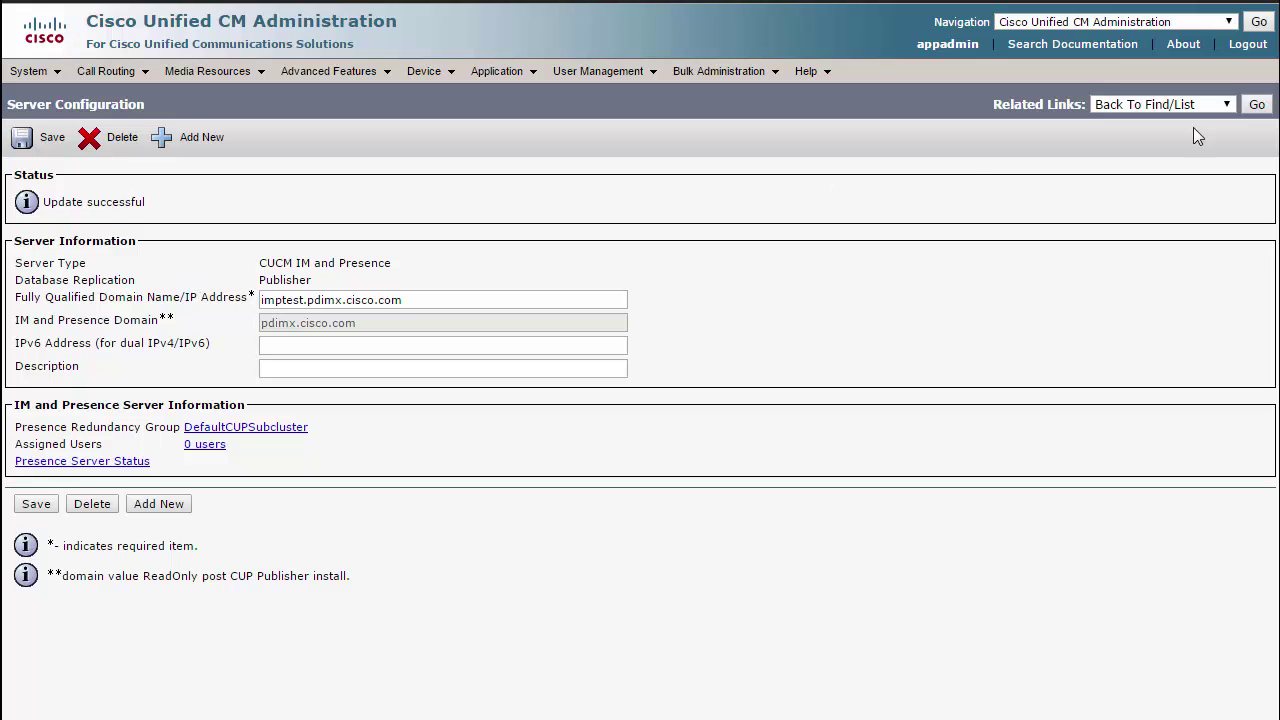
pyautogui.click(1257, 108)
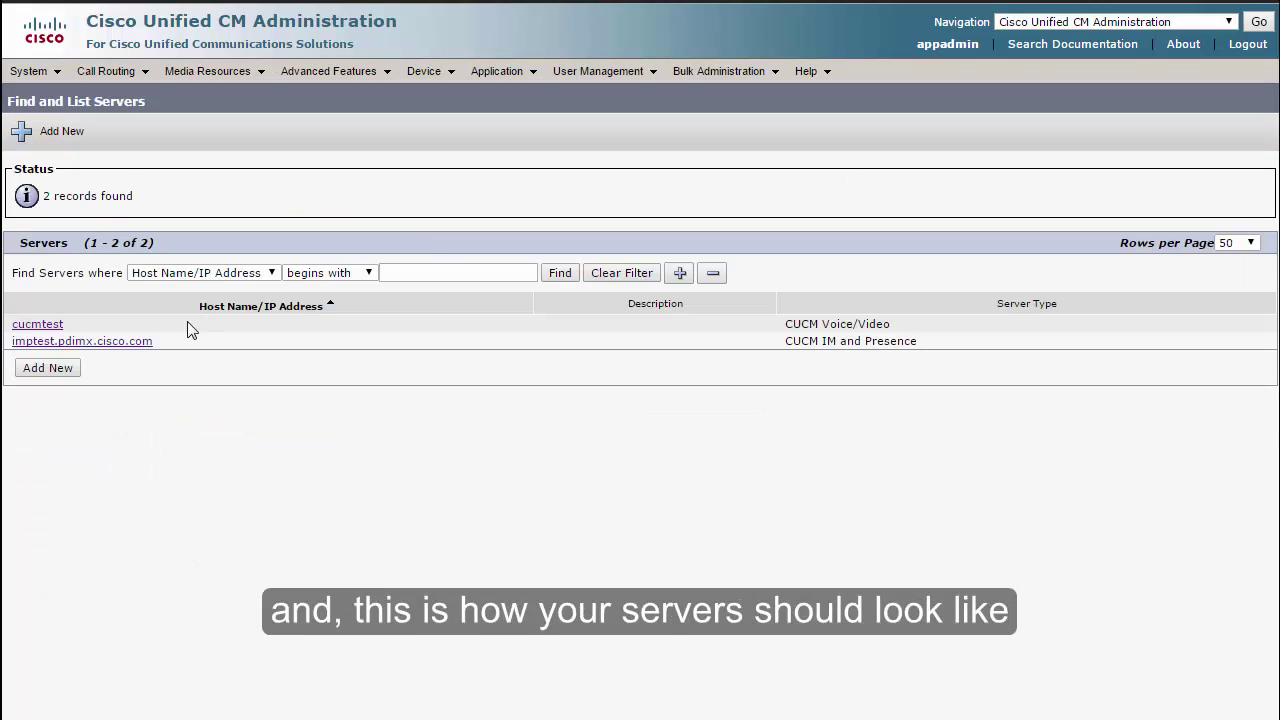